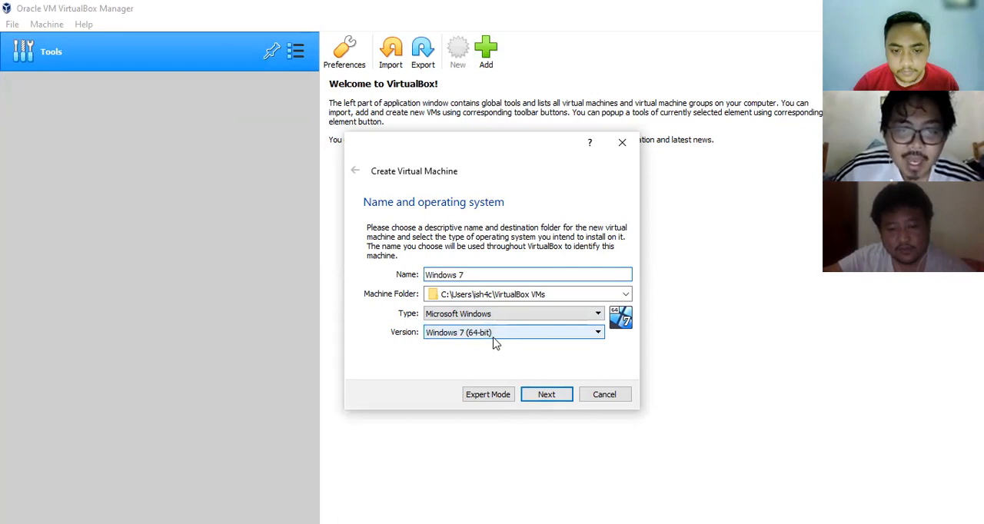
- Set up a Windows 7 (64-bit) virtual machine named Windows 7 with 2048 MB of memory
left_click(442, 337)
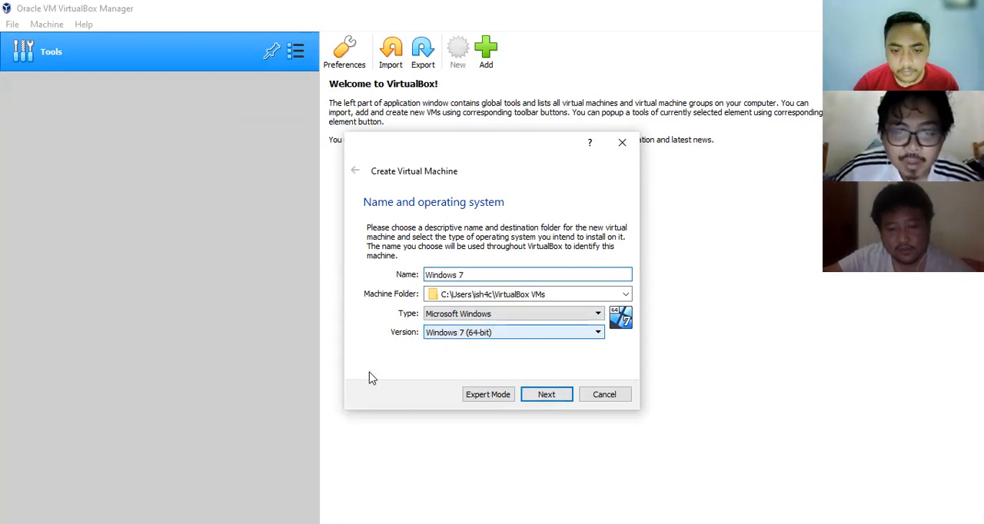
left_click(365, 377)
left_click(546, 394)
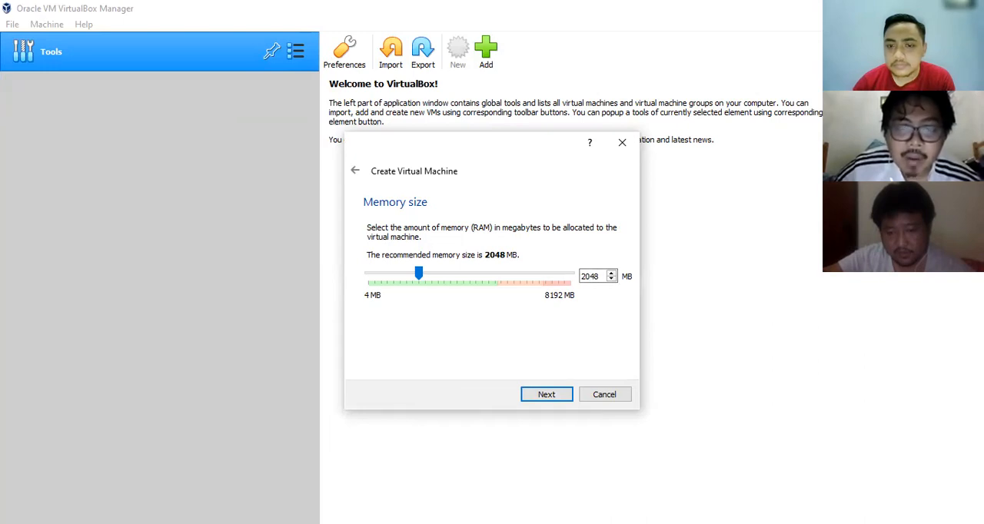
key("Return")
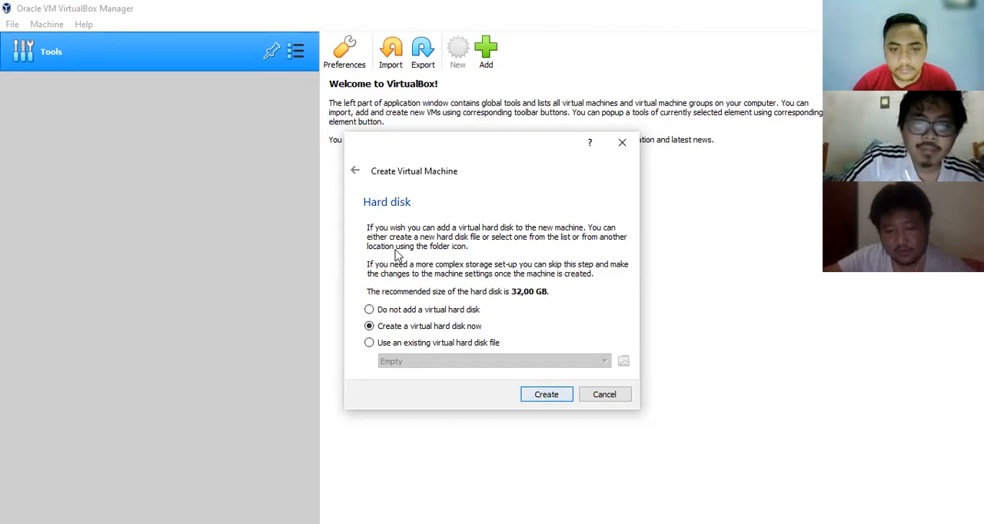
- Choose a new virtual hard disk for the machine as a dynamically allocated VDI (VirtualBox Disk Image)
left_click(544, 396)
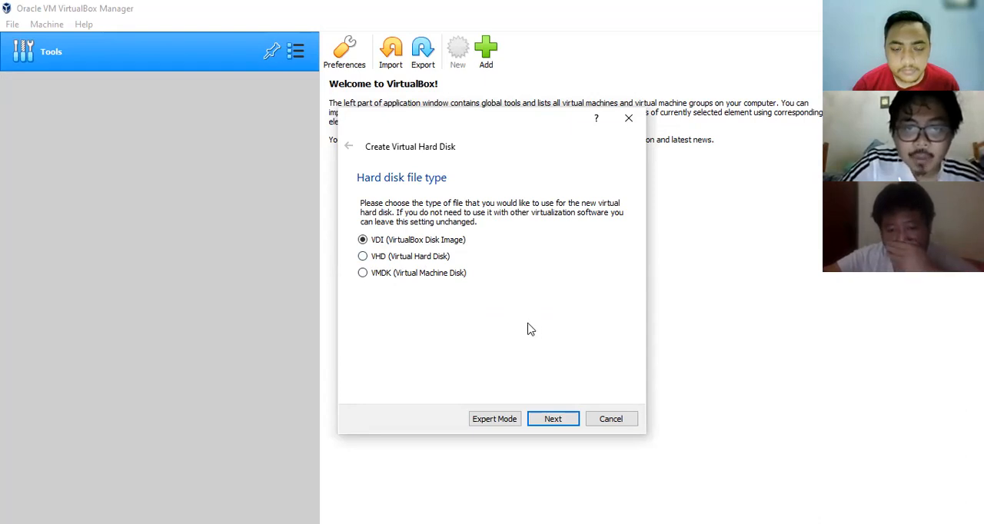
left_click(569, 420)
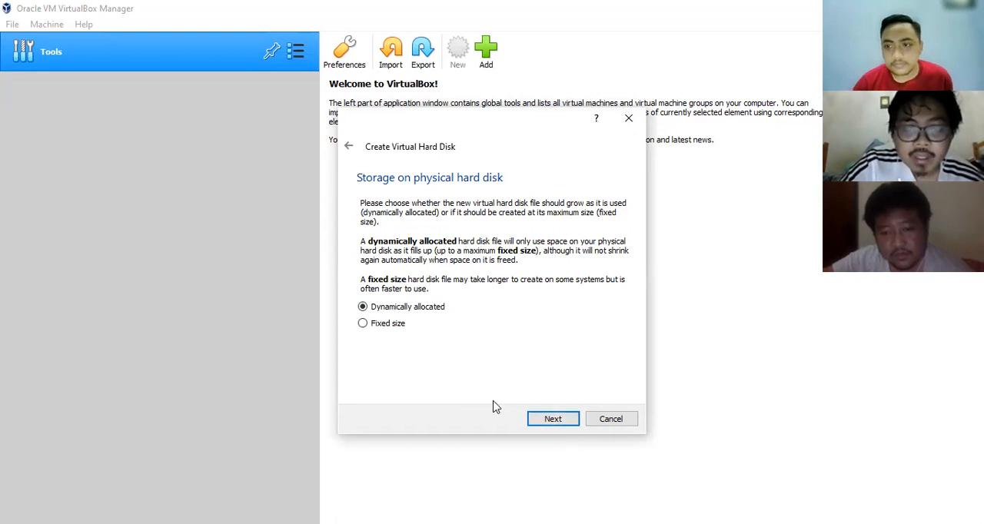
left_click(554, 419)
- Set the virtual hard disk size to 50 GB and create the disk
left_click(578, 280)
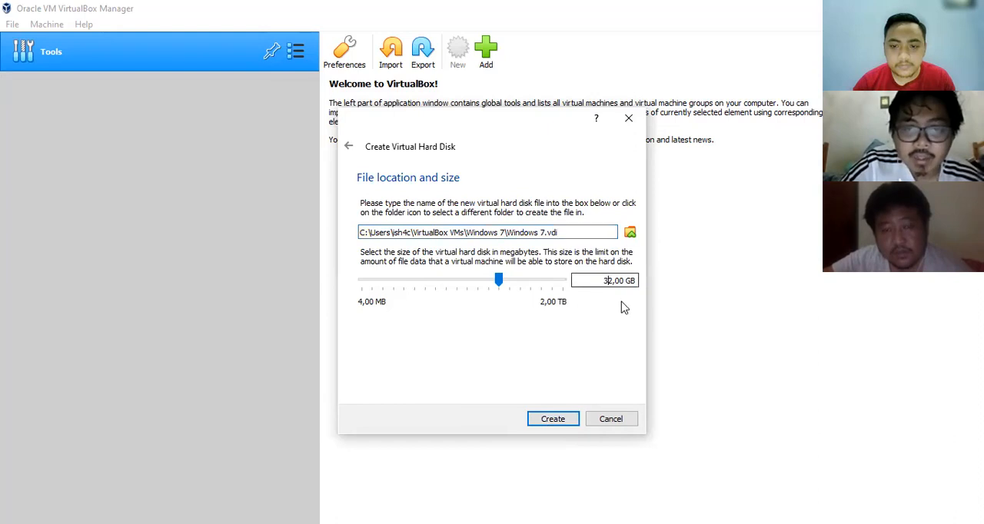
key("BackSpace")
key("BackSpace")
type("50")
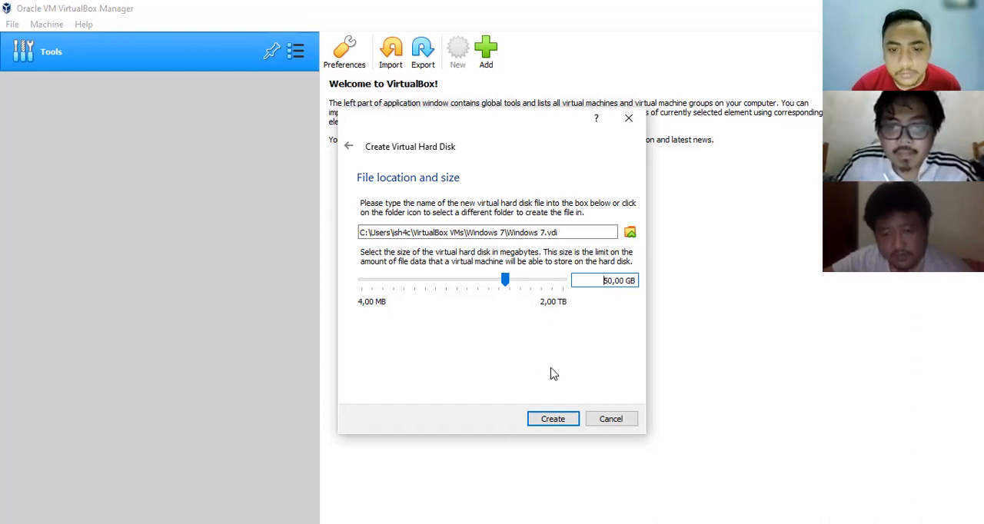
left_click(554, 419)
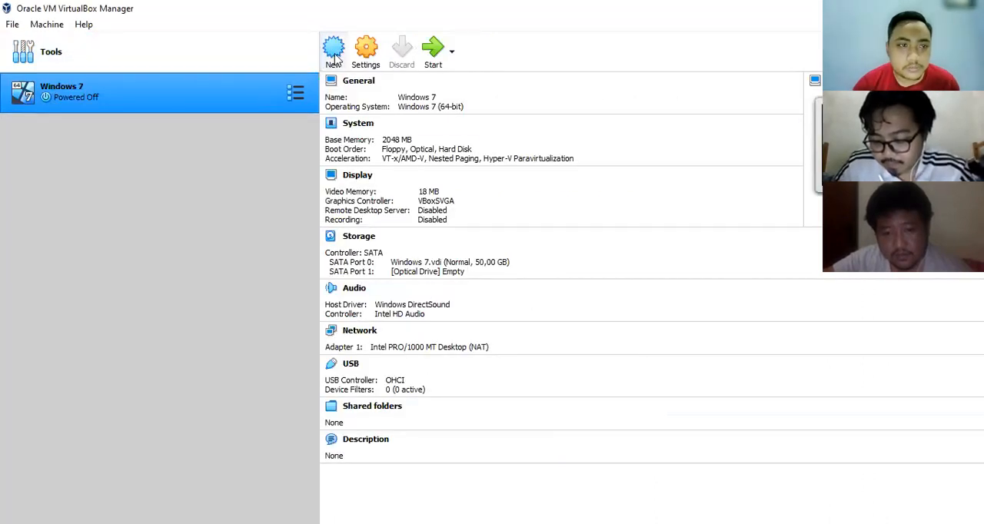
- Load the win7sp1 CLIENT_ULTIMATE x64 ISO into the empty optical drive in the Windows 7 machine's storage settings
left_click(366, 60)
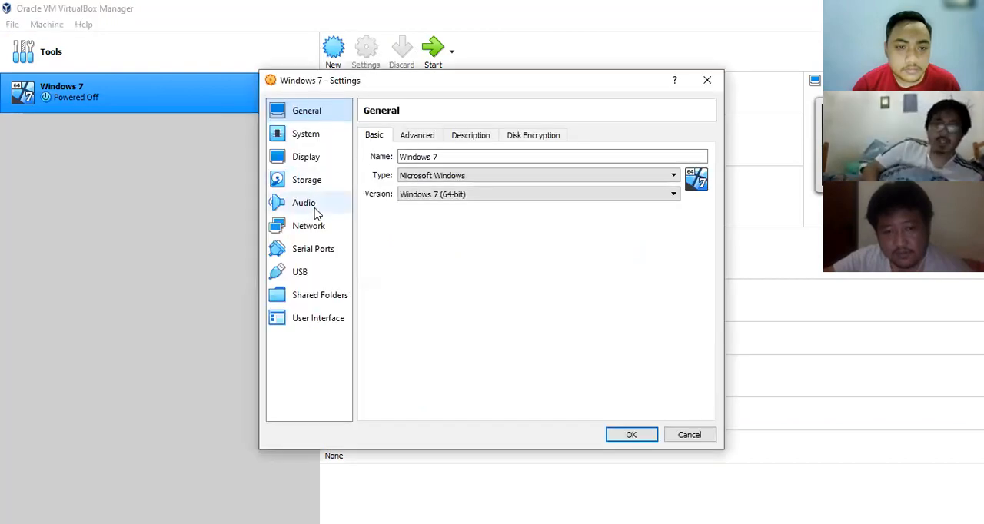
left_click(312, 181)
left_click(401, 185)
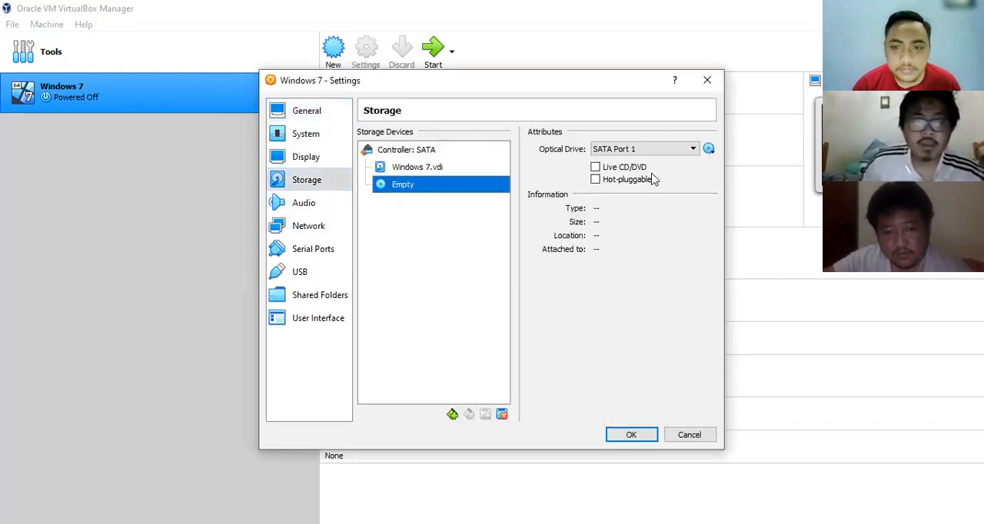
left_click(709, 150)
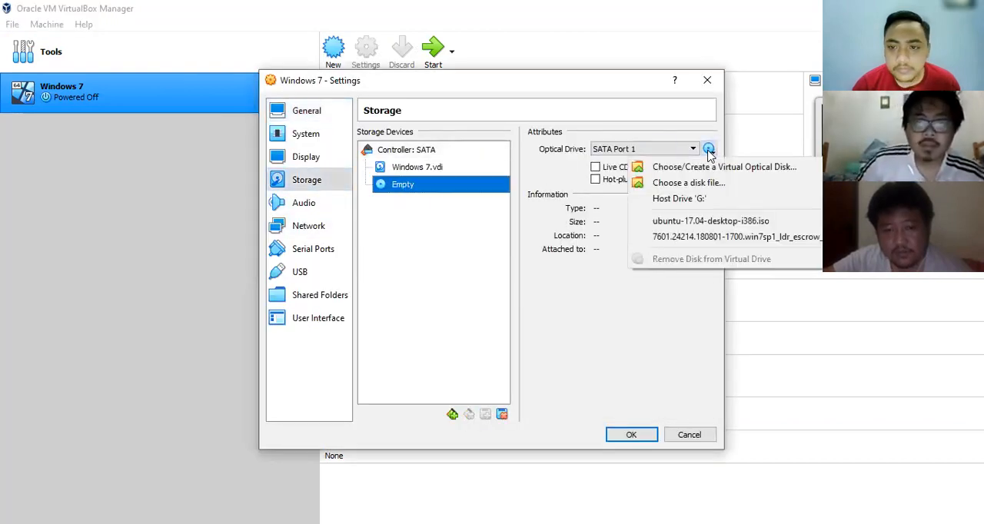
left_click(733, 243)
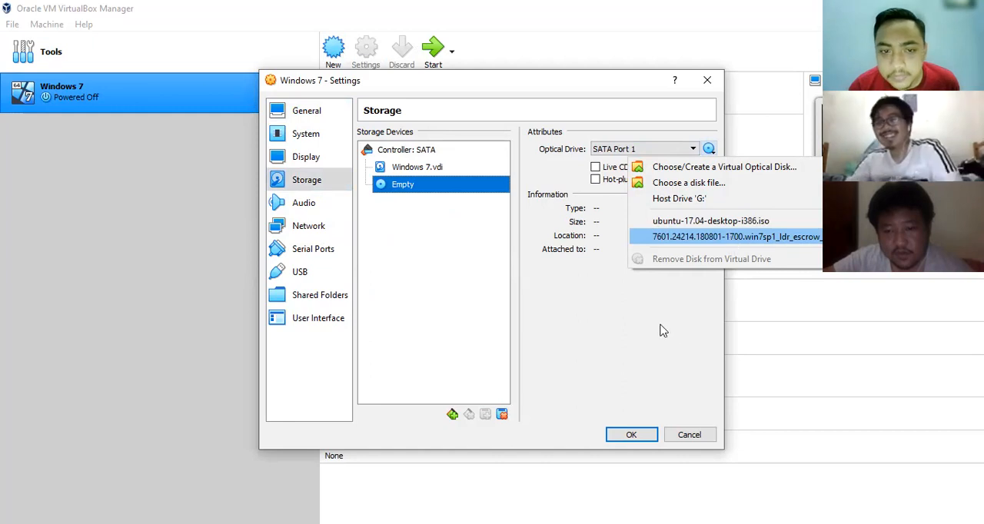
left_click(633, 435)
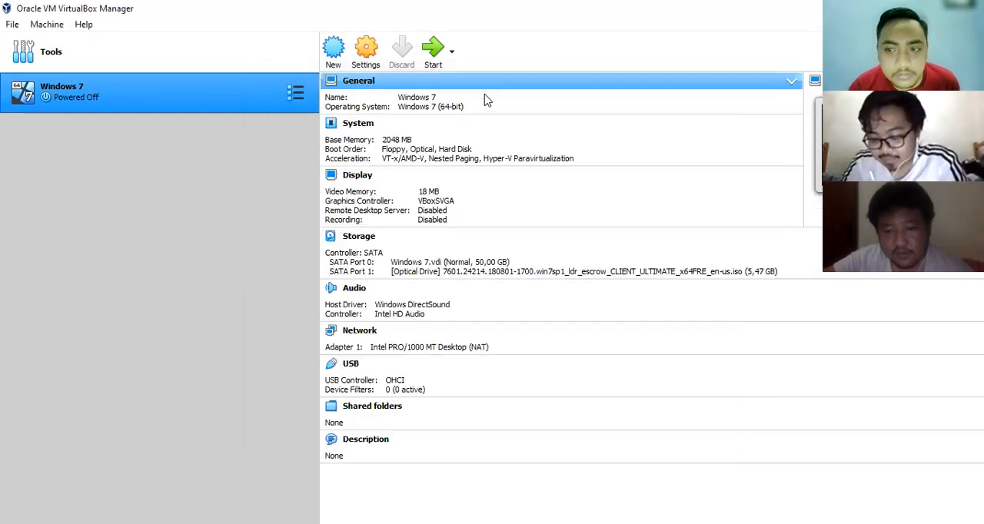
- Start the Windows 7 virtual machine in a maximized window and set the installer's time and currency format to Indonesian (Indonesia)
left_click(432, 58)
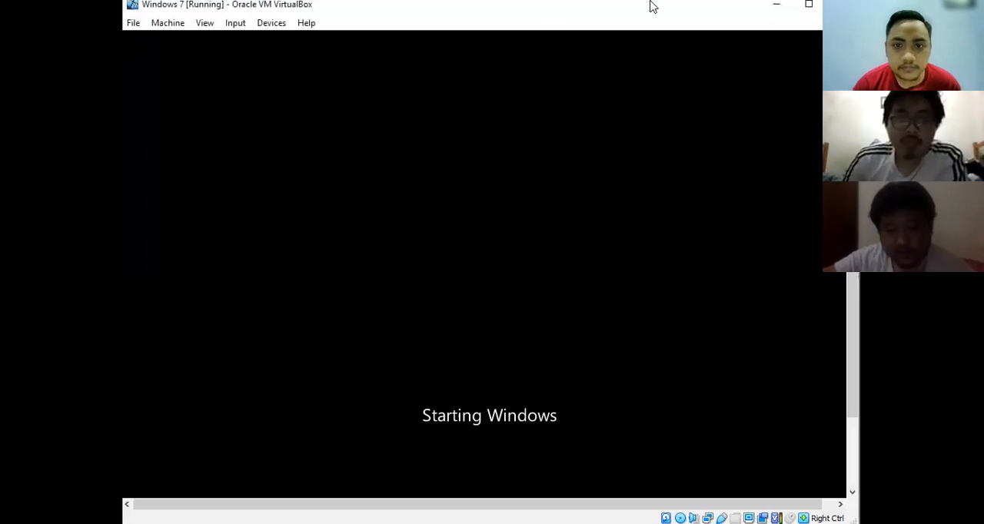
double_click(649, 6)
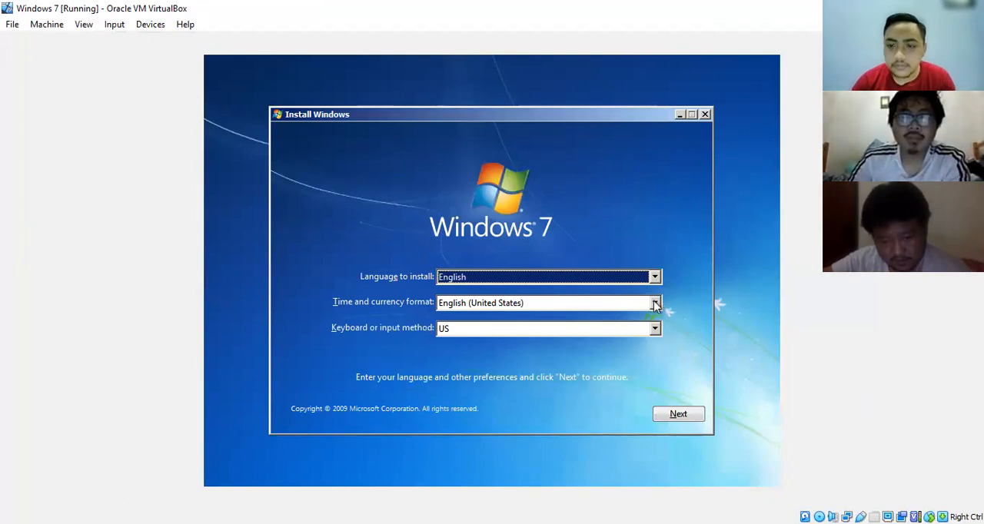
left_click(655, 304)
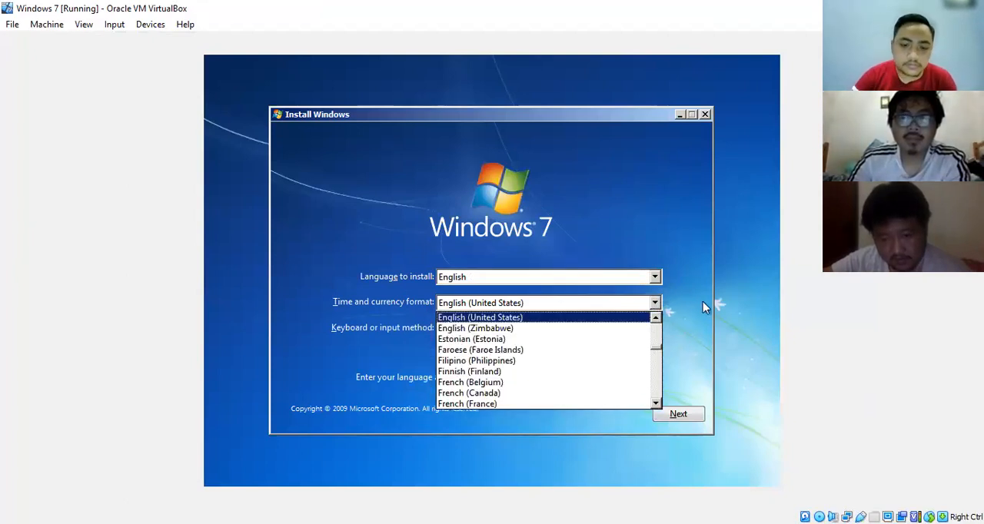
key("i")
key("i")
key("i")
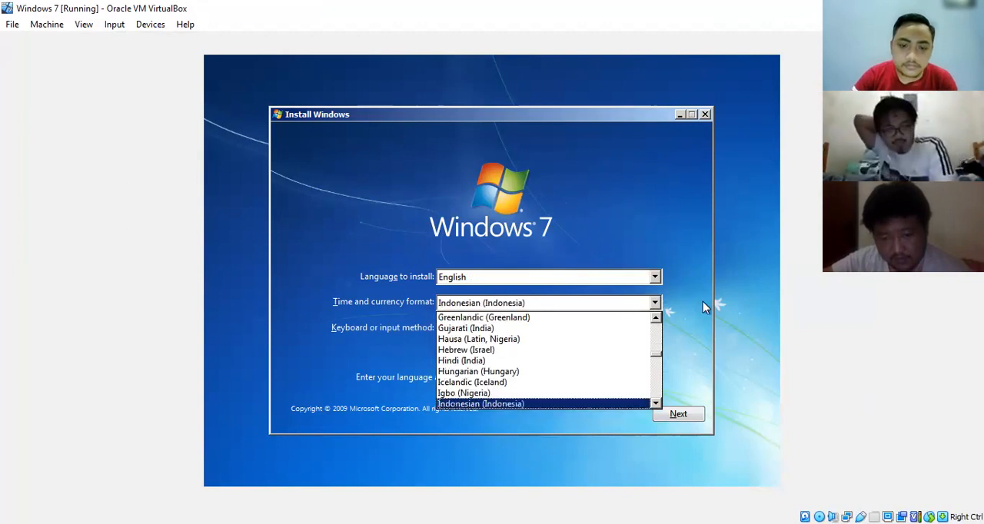
key("Return")
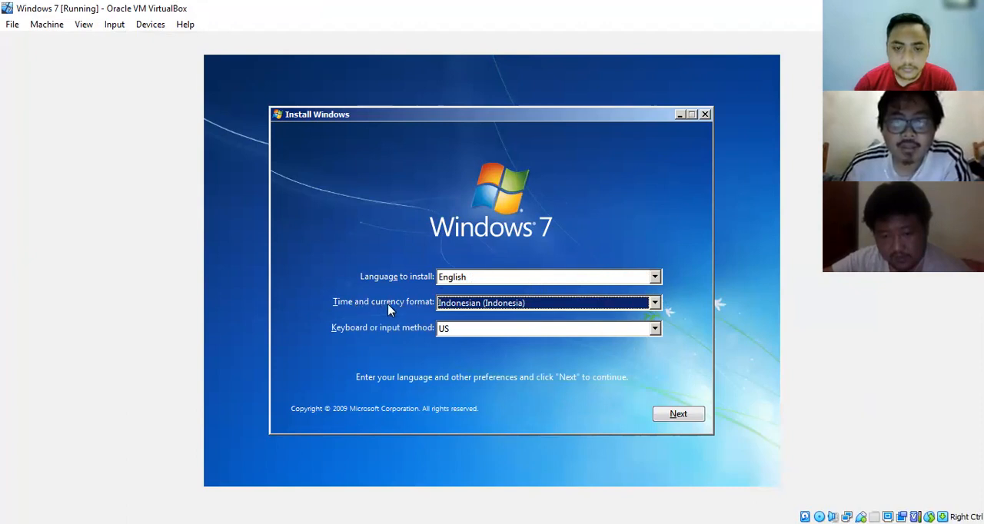
left_click(678, 414)
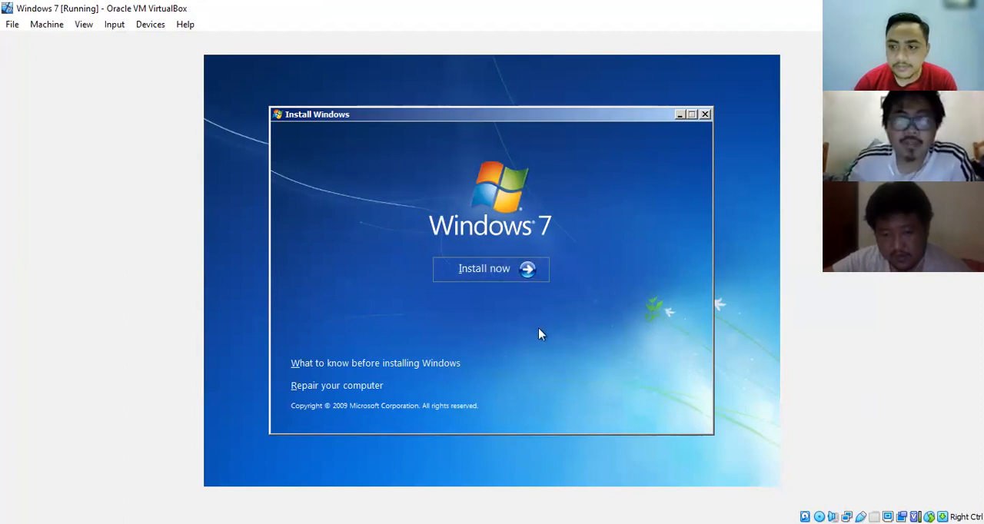
- Begin the Windows installation by accepting the license terms and choosing the Custom (advanced) installation type
left_click(500, 270)
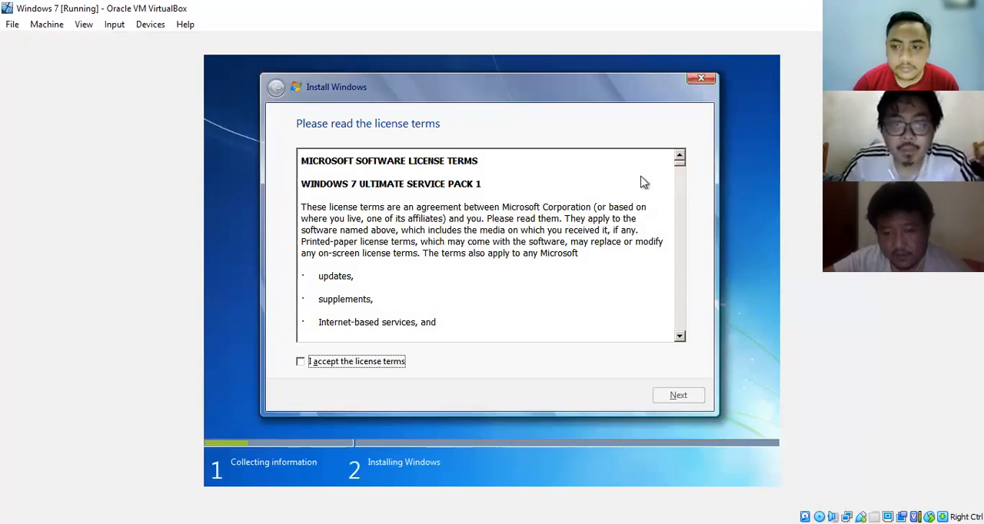
scroll(682, 168, "down", 15)
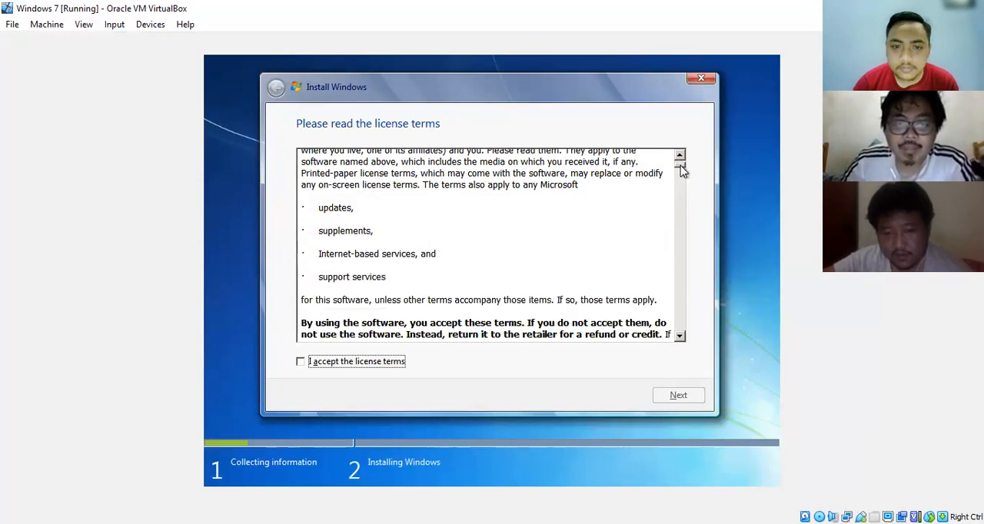
left_click(306, 367)
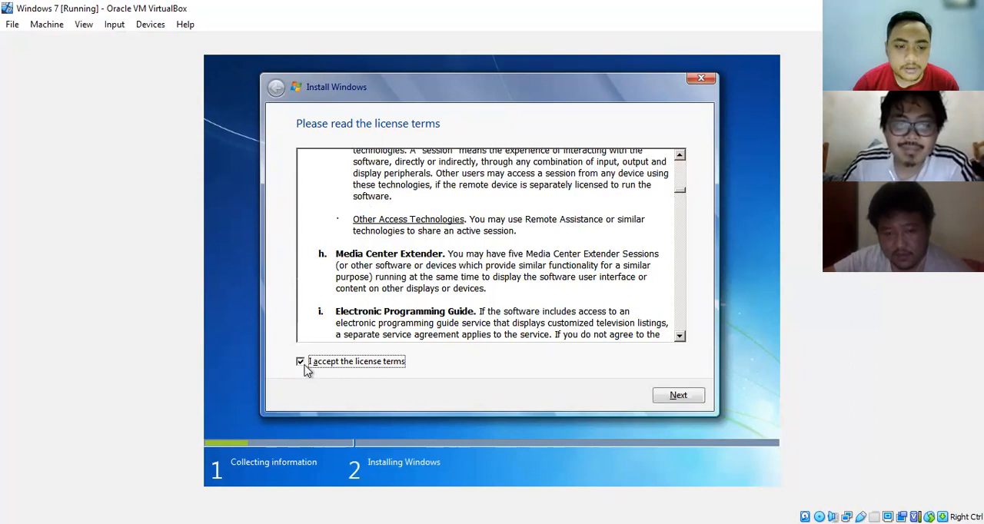
left_click(679, 396)
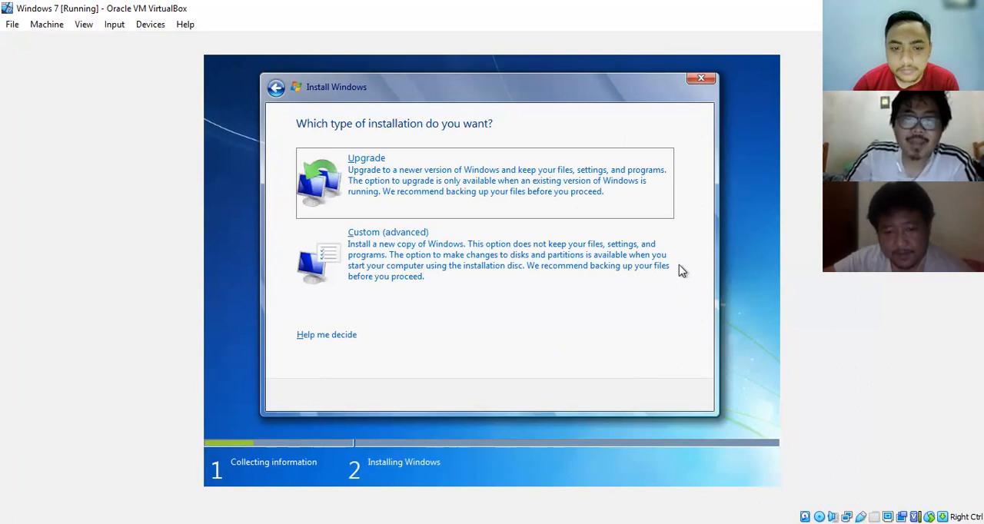
left_click(419, 254)
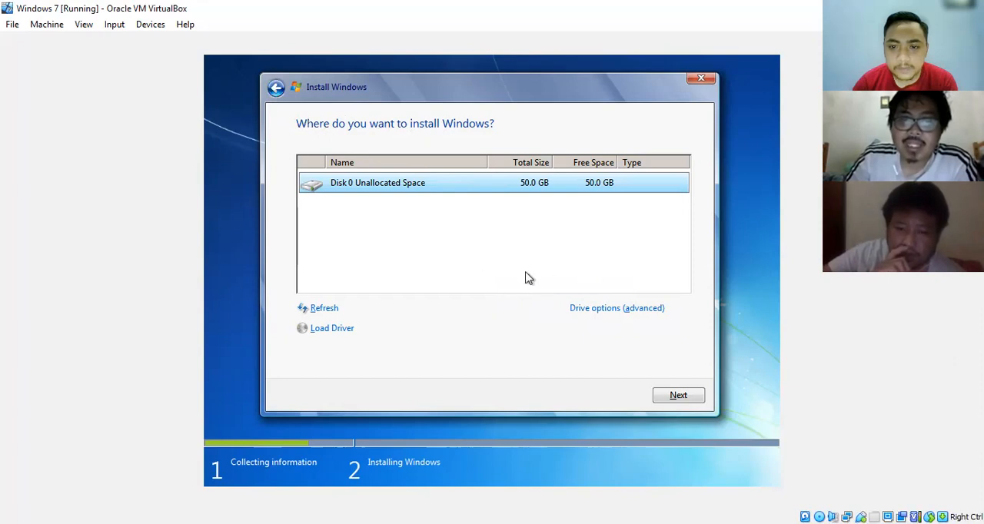
- Create a new 25000 MB partition from the unallocated space on Disk 0, allowing additional system partitions
left_click(620, 312)
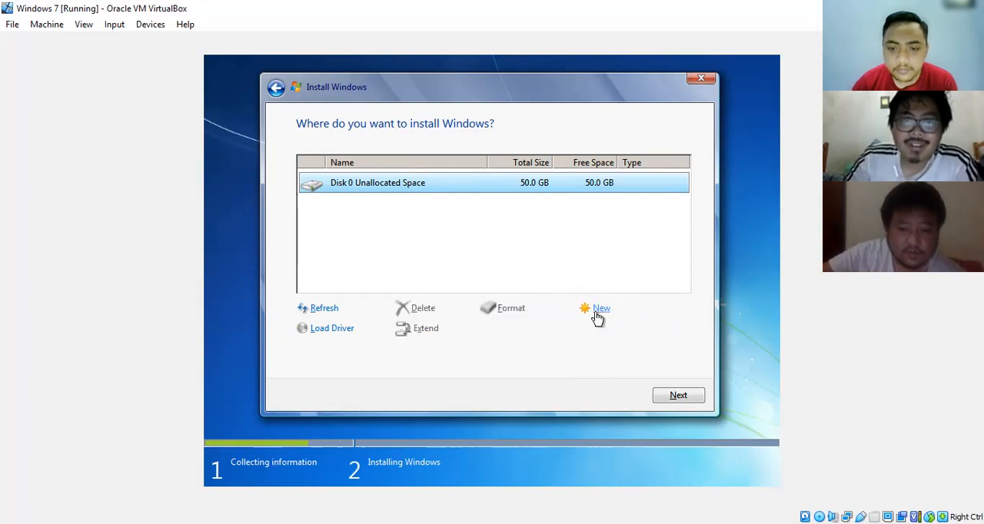
left_click(596, 310)
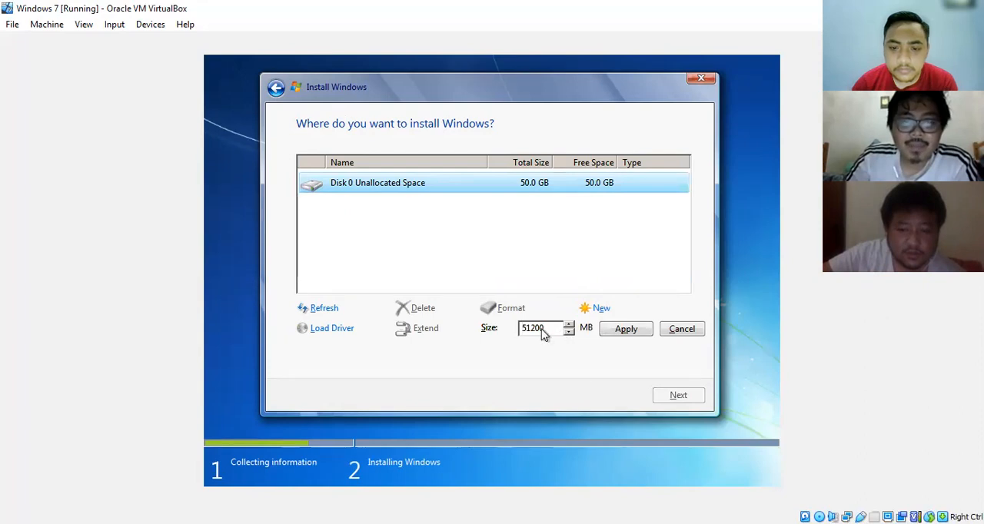
key("BackSpace")
key("BackSpace")
key("BackSpace")
key("BackSpace")
key("BackSpace")
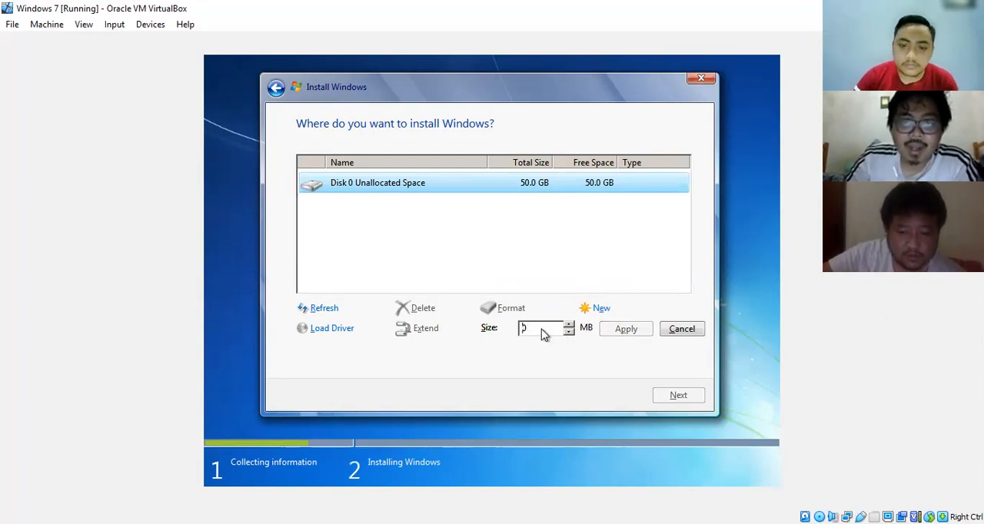
type("25000")
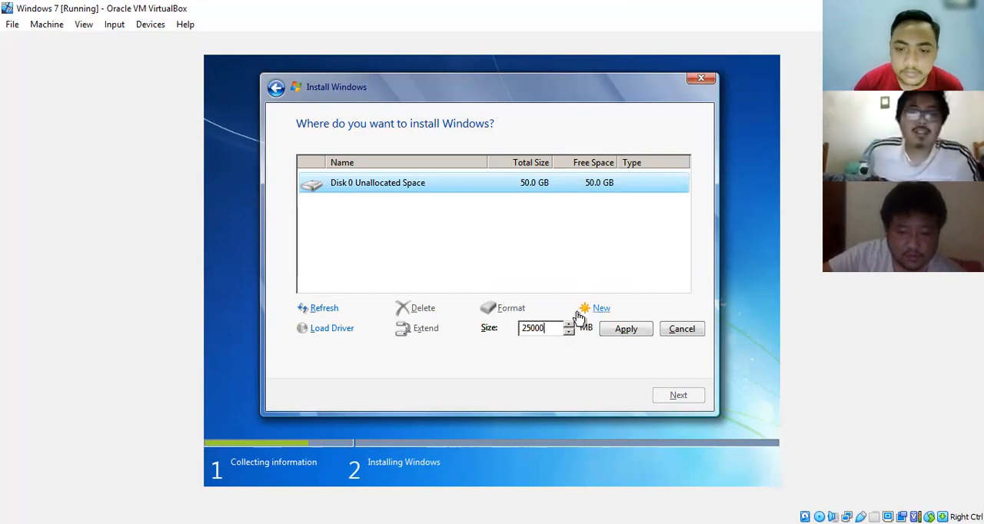
left_click(626, 336)
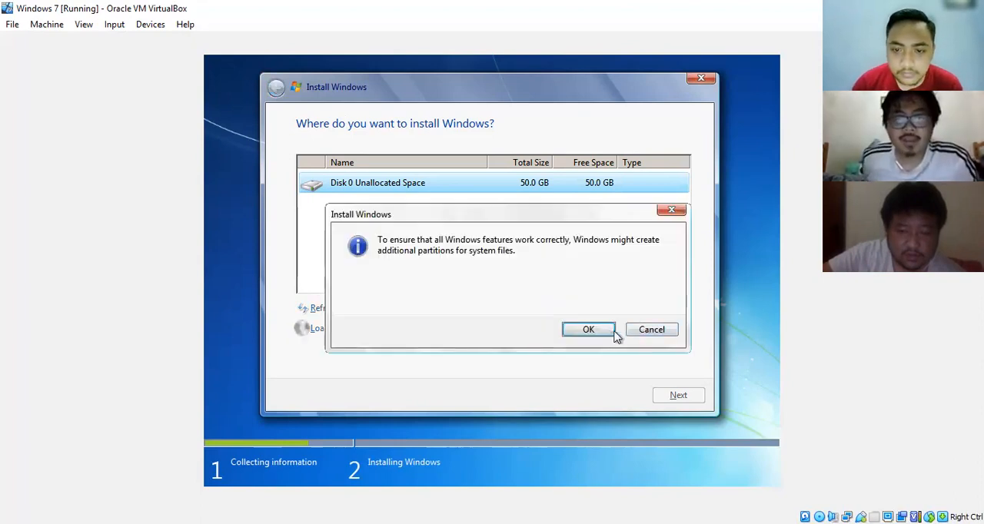
left_click(586, 332)
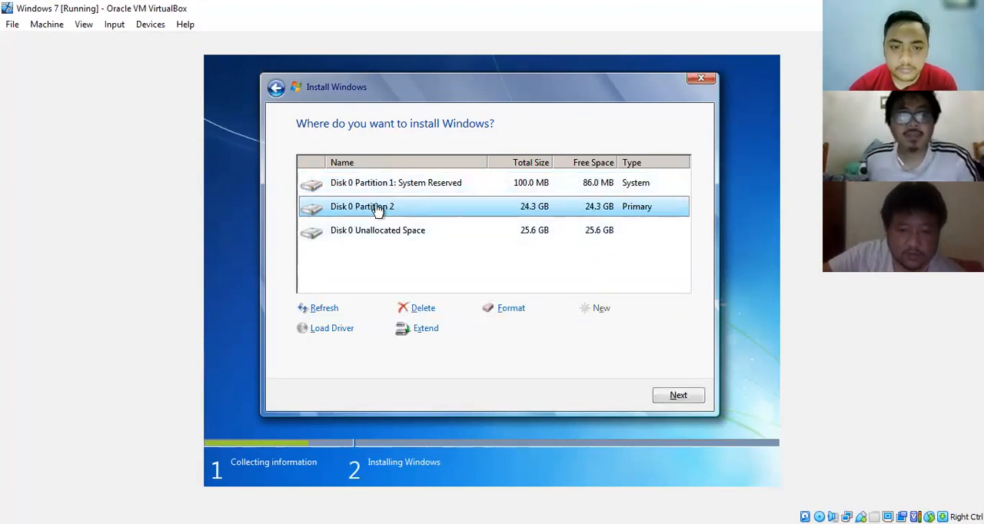
- Choose Disk 0 Partition 2 as the installation target and start installing Windows on it
left_click(451, 231)
left_click(444, 213)
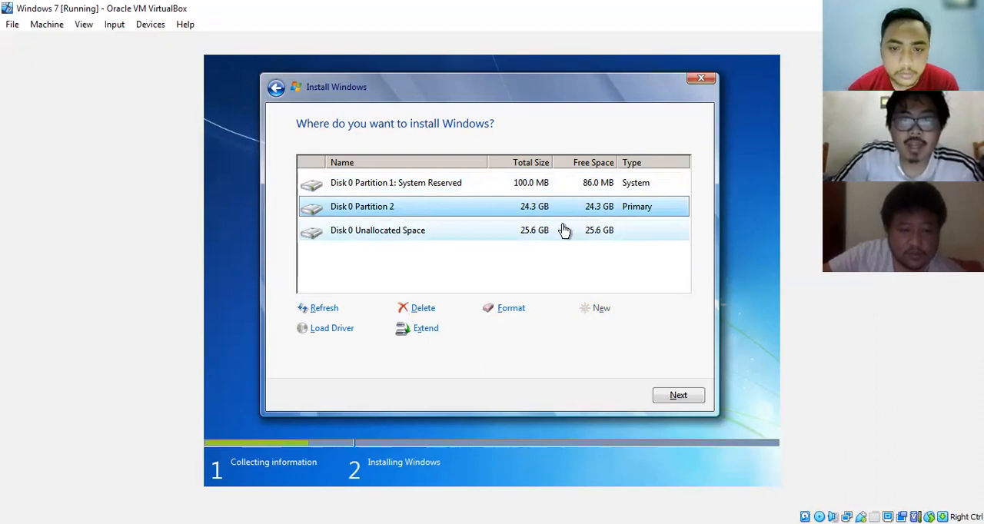
left_click(676, 396)
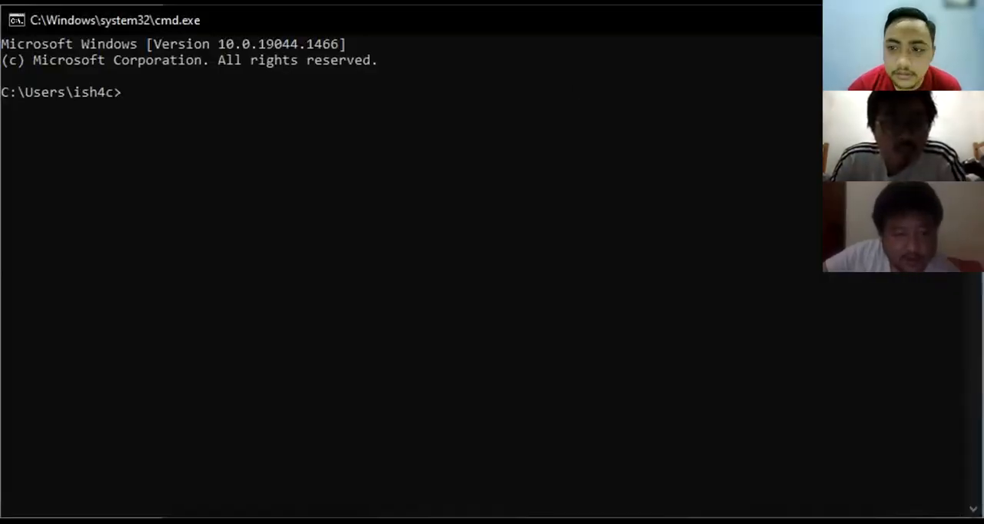
- In the Windows Command Prompt, change the window title to "Perintah CMD" using the title command
left_click(570, 94)
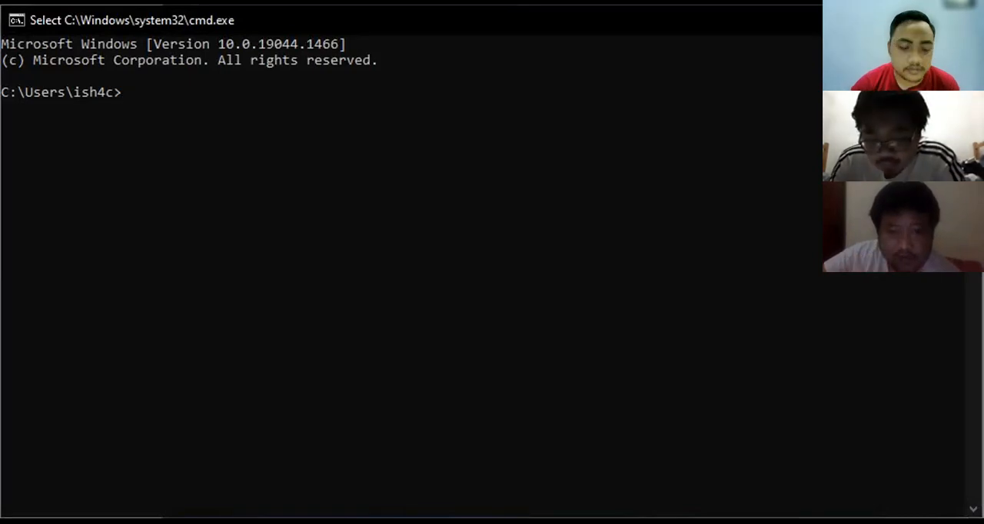
type("title")
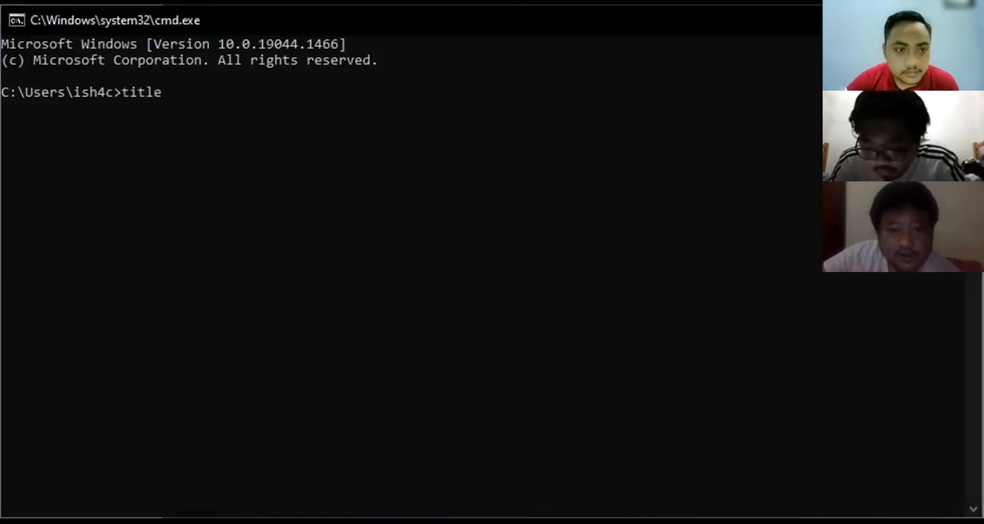
type(" Perintah CMD")
key("Return")
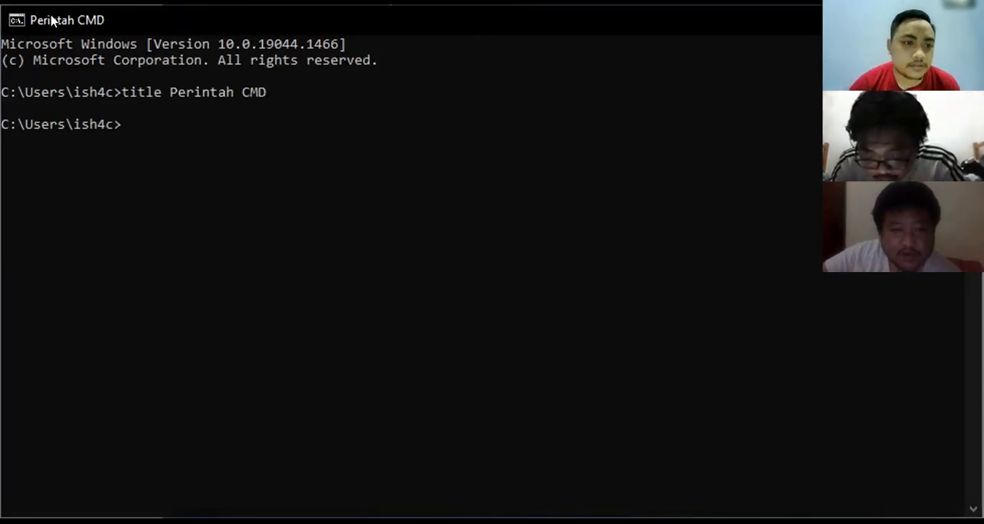
- Run the color command without any arguments
type("COLO")
key("BackSpace")
key("BackSpace")
key("BackSpace")
key("BackSpace")
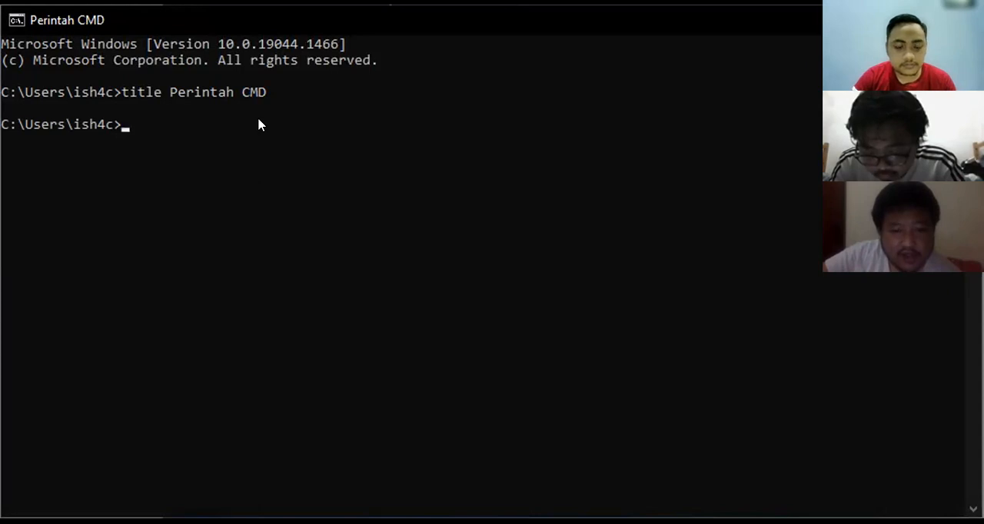
type("color")
key("Return")
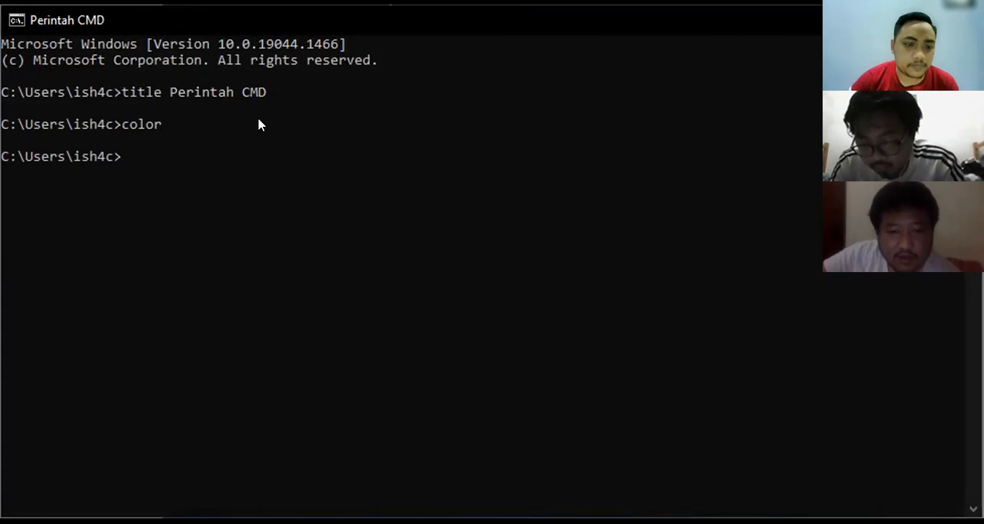
- Display the full help text of the color command with "color -h"
type("color -h")
key("Return")
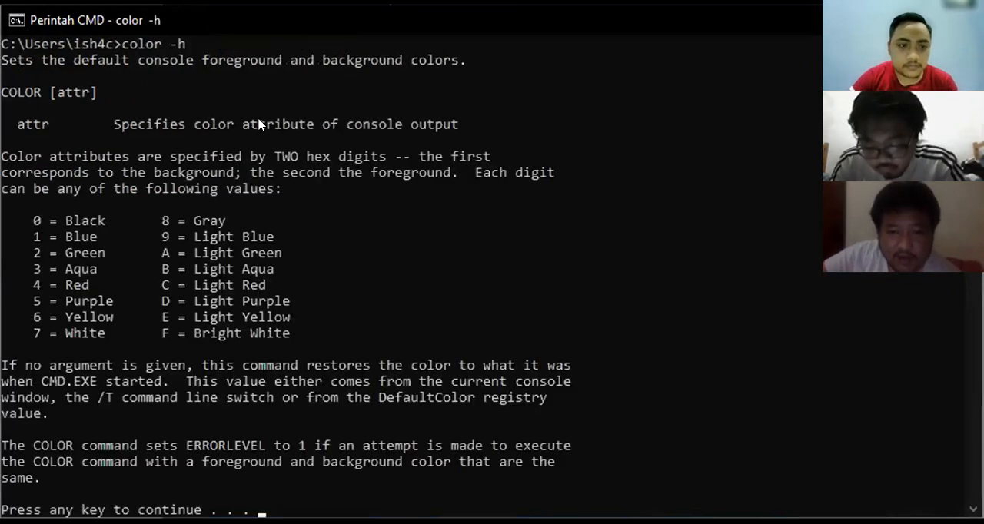
key("Return")
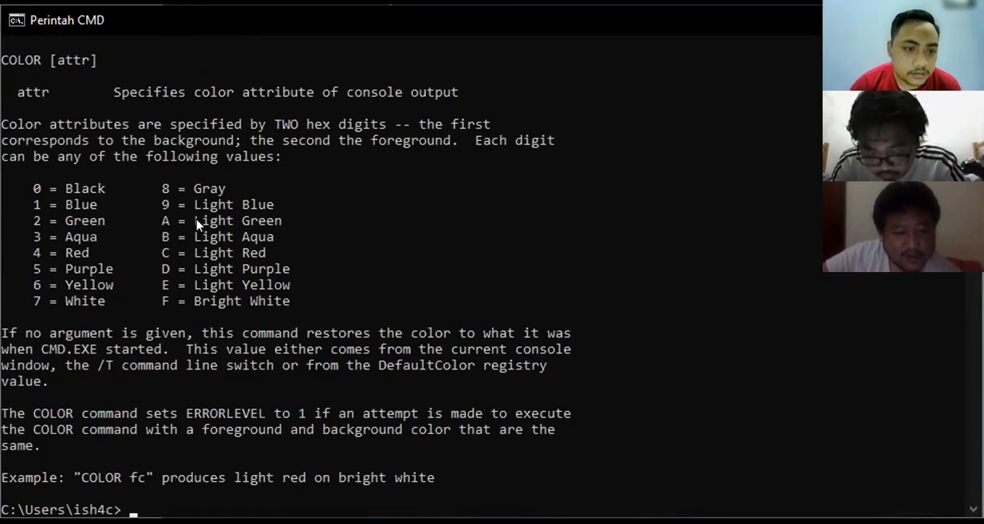
- Set the console to white text on a green background with "color 27", and restore the default colors with "color"
type("color 27")
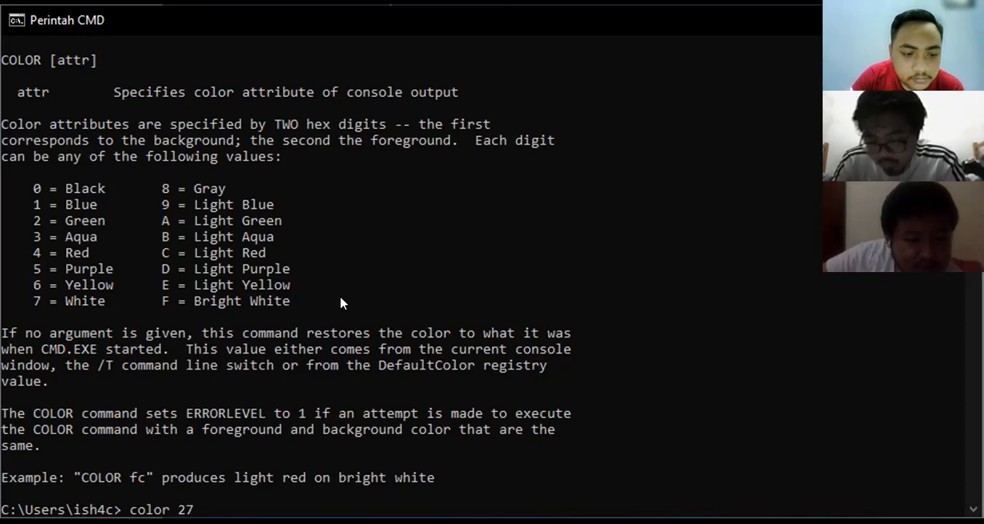
key("Return")
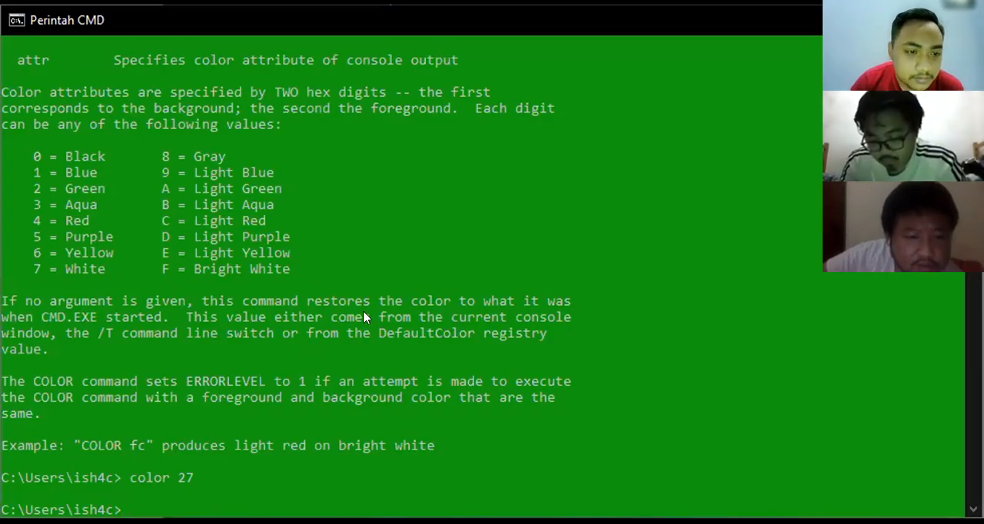
type("col")
key("BackSpace")
key("BackSpace")
key("BackSpace")
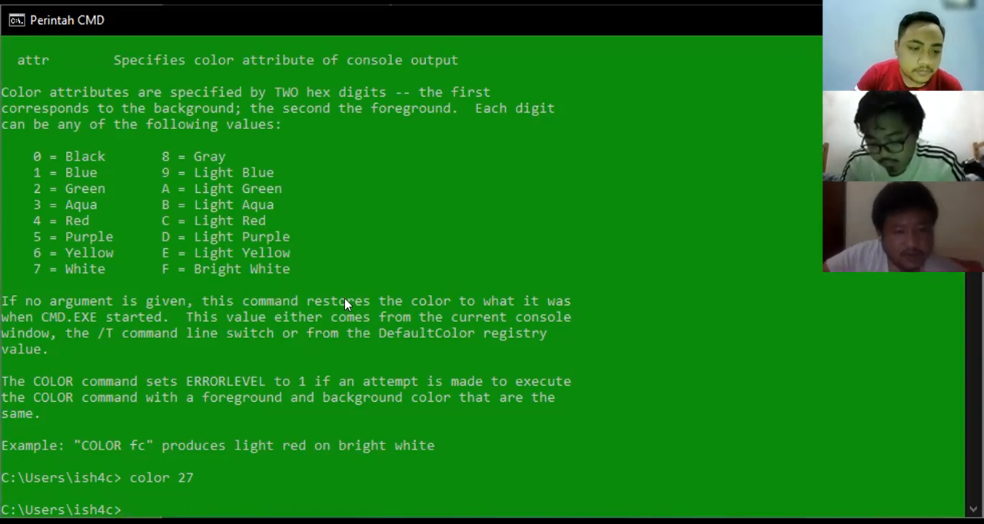
type("color")
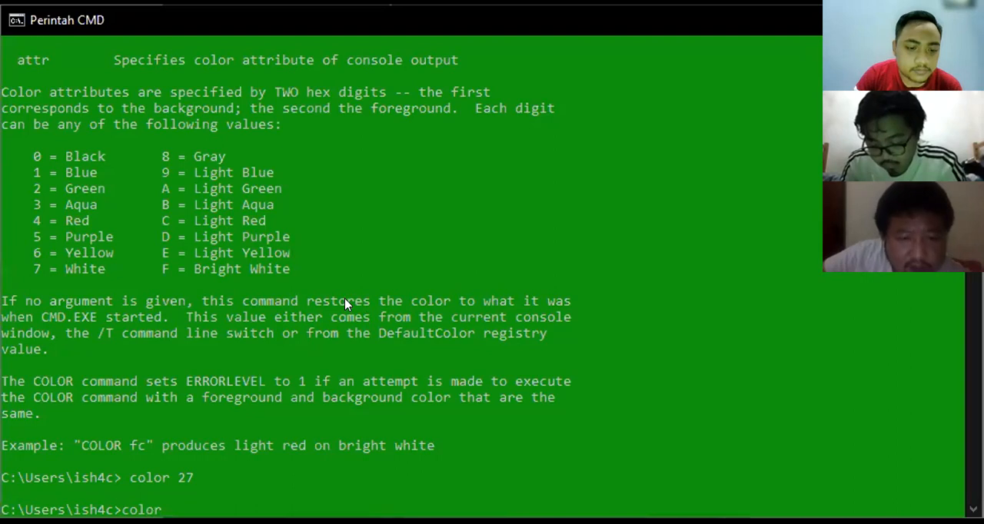
key("Return")
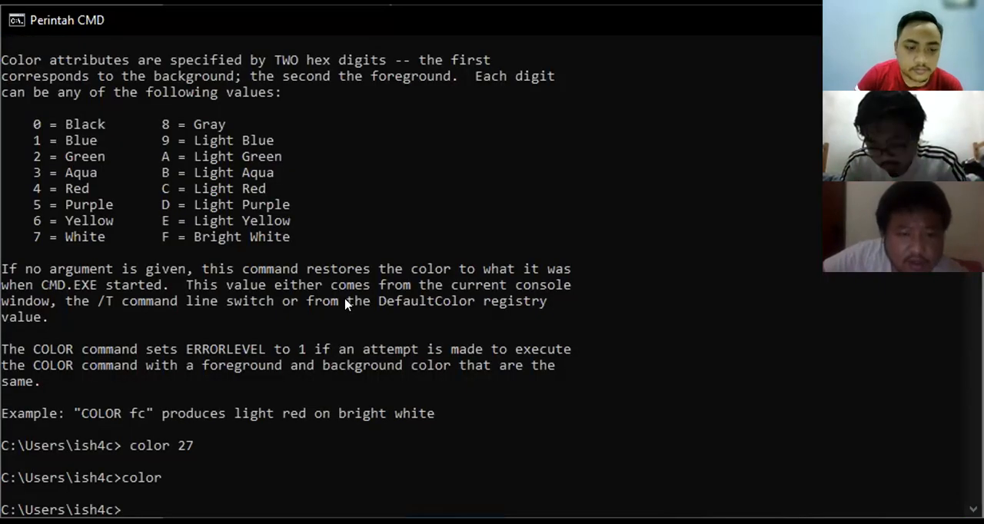
- Show the system date with the date command and leave the new date blank
type("date")
key("Return")
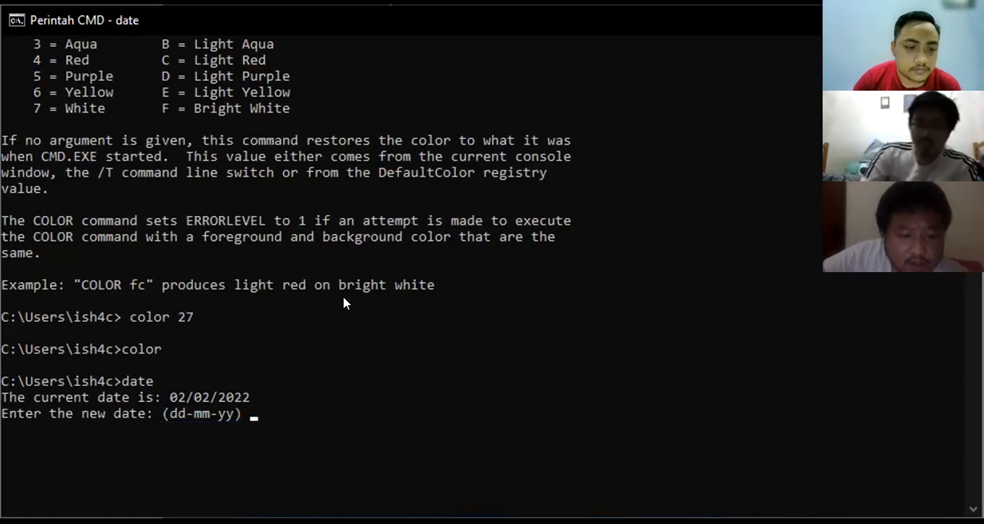
scroll(345, 303, "down", 7)
scroll(220, 110, "up", 1)
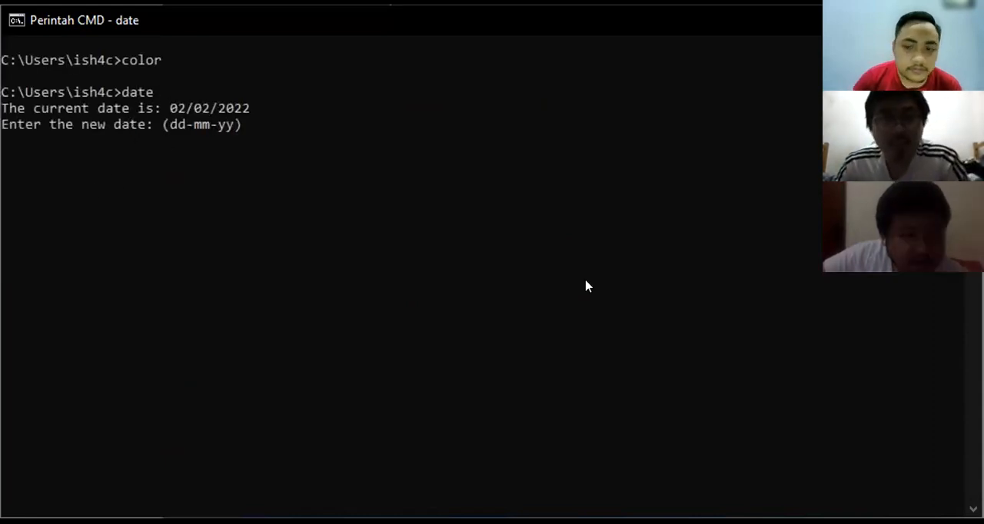
scroll(689, 361, "down", 2)
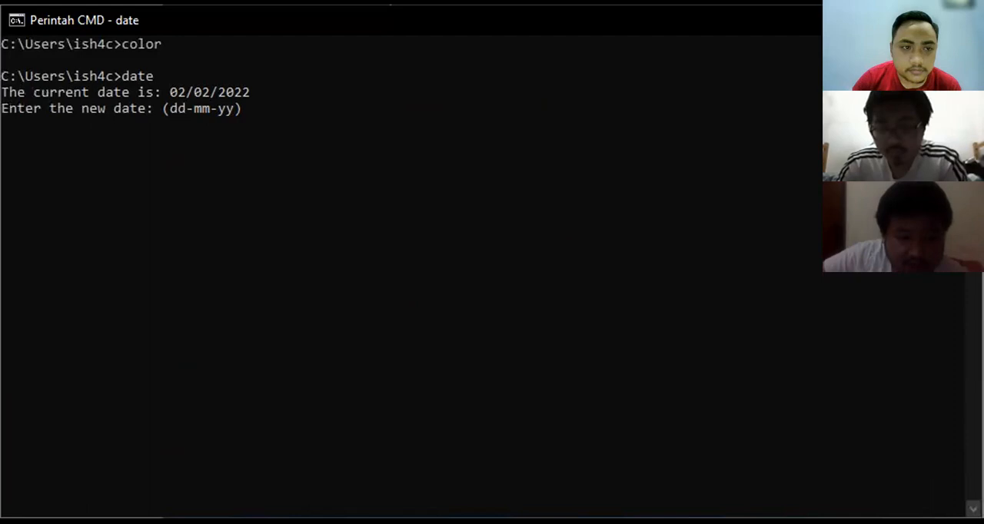
key("Return")
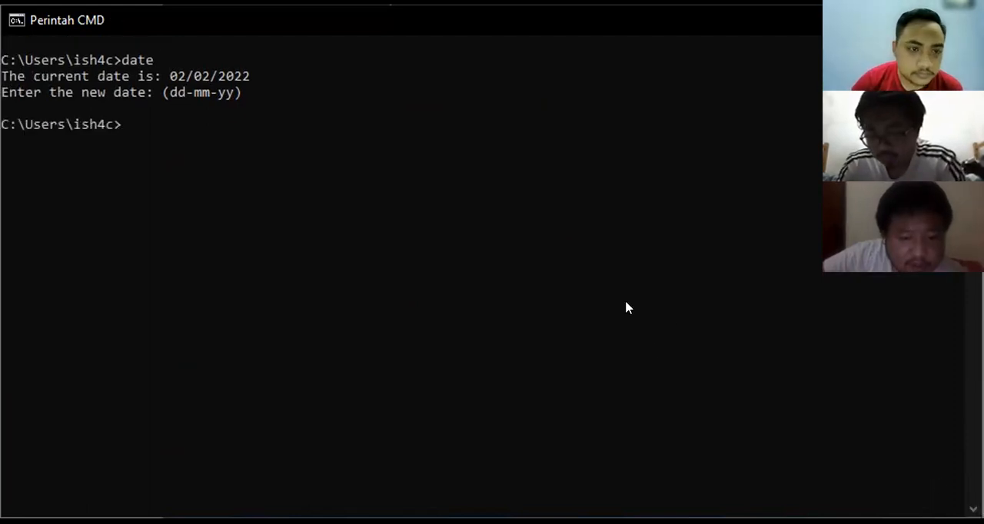
- Show the current directory path with chdir and highlight the returned path briefly
type("chdir")
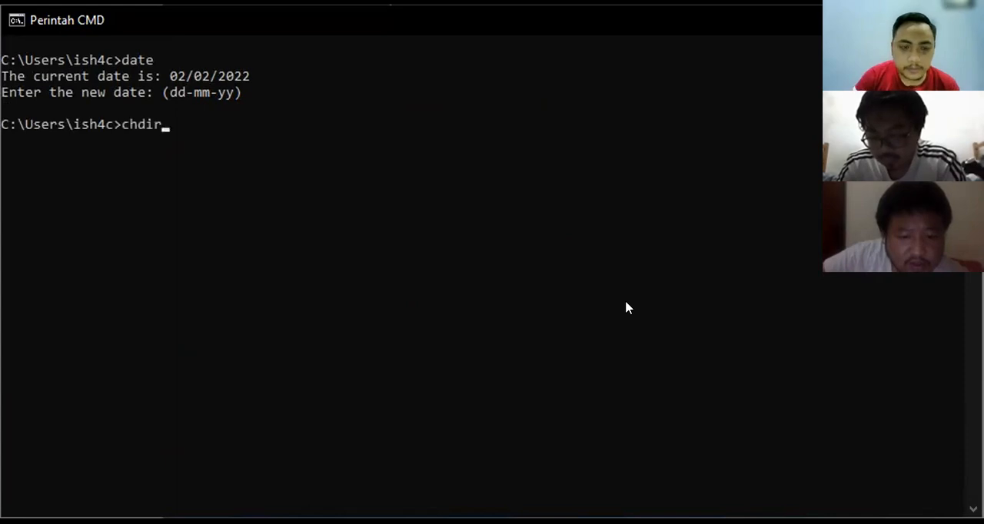
key("Return")
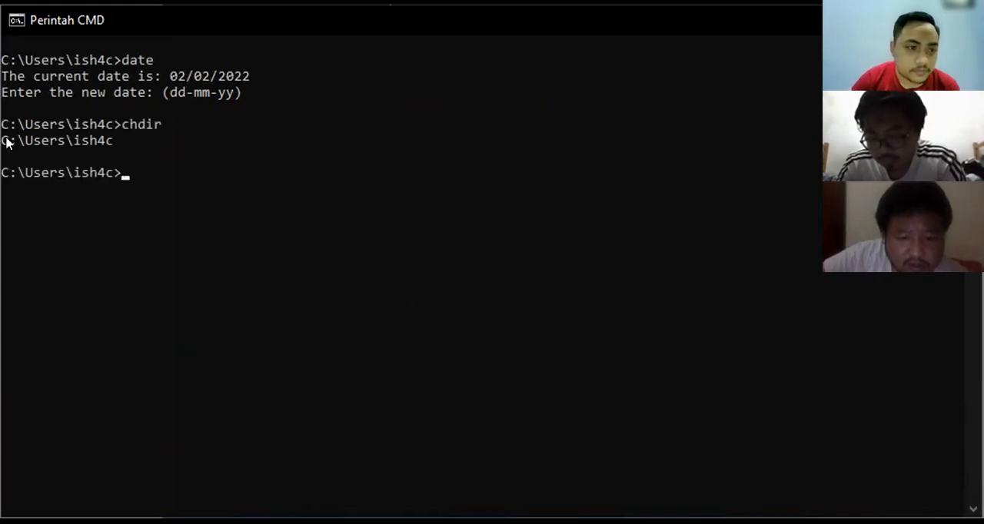
left_click_drag(7, 142, 121, 141)
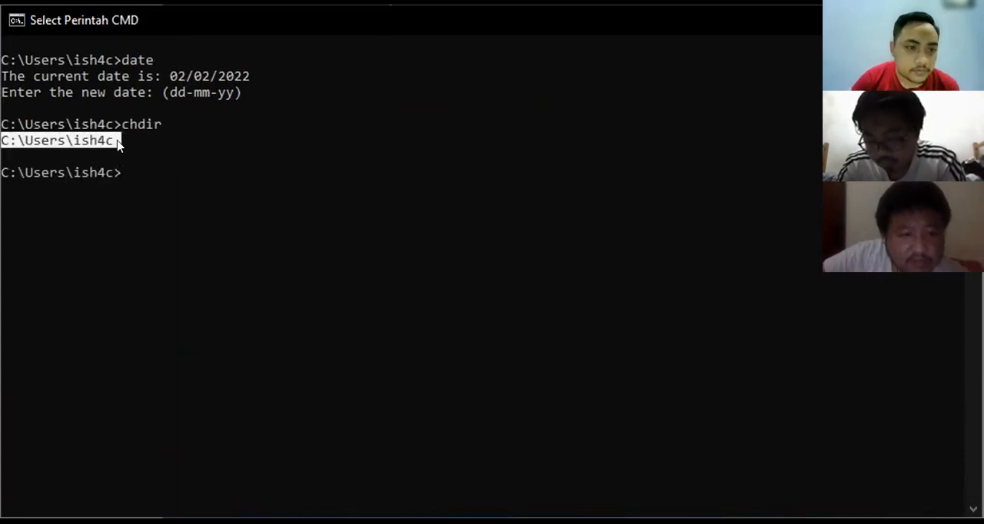
left_click(188, 173)
left_click(259, 231)
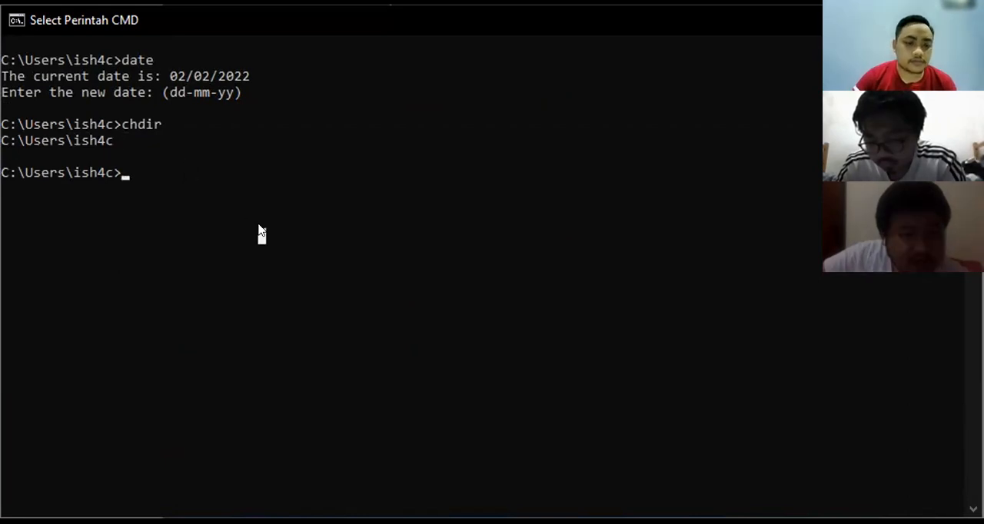
- List the files and folders of the current directory with dir
type("dl")
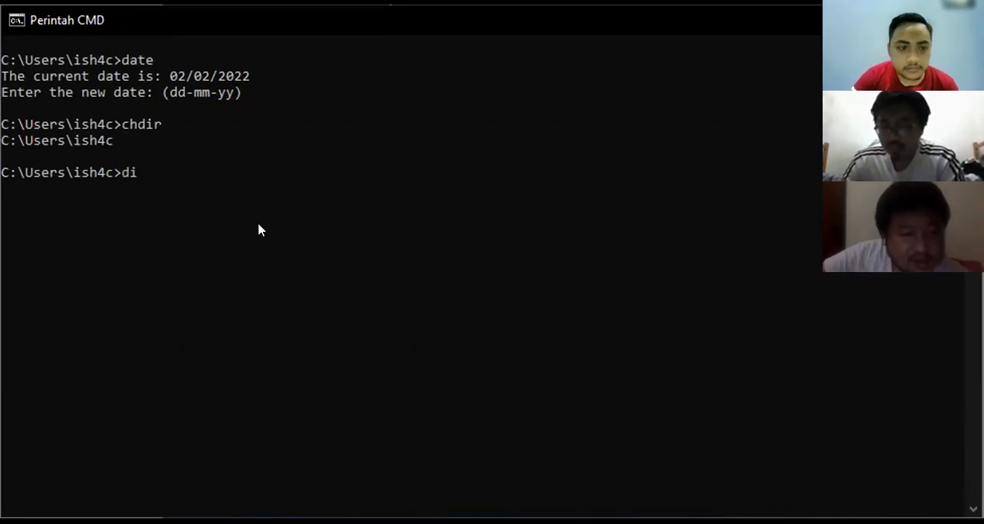
key("BackSpace")
key("BackSpace")
type("dir")
key("Return")
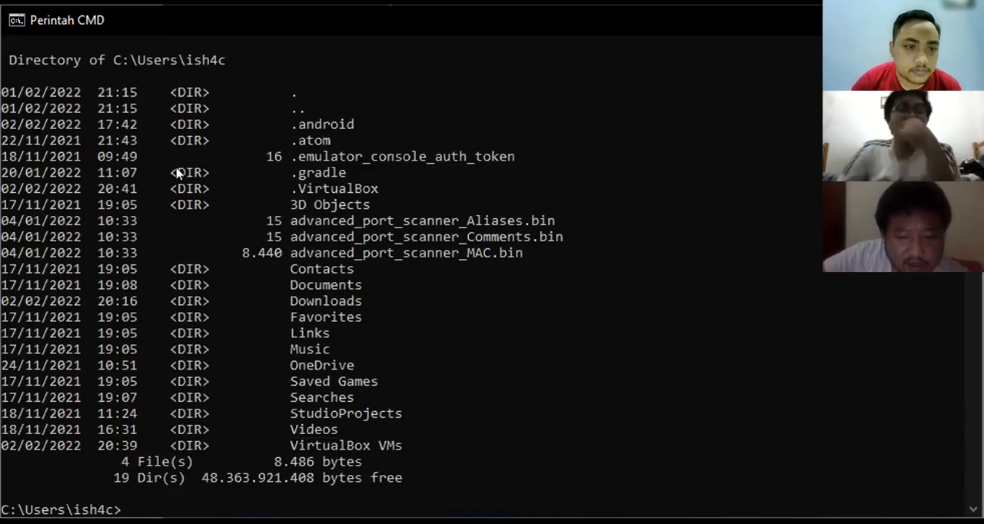
- Restore the maximized Command Prompt window to its smaller size
left_click(227, 3)
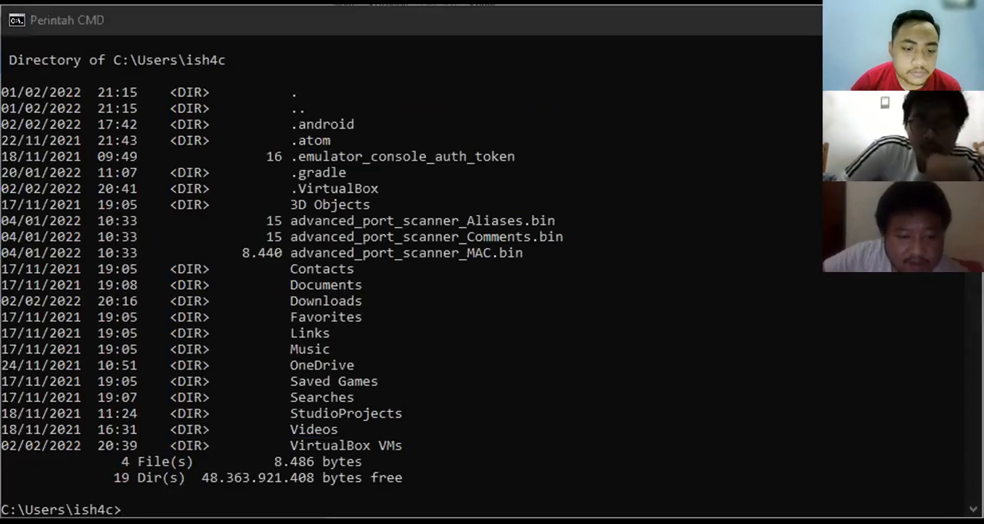
left_click(252, 13)
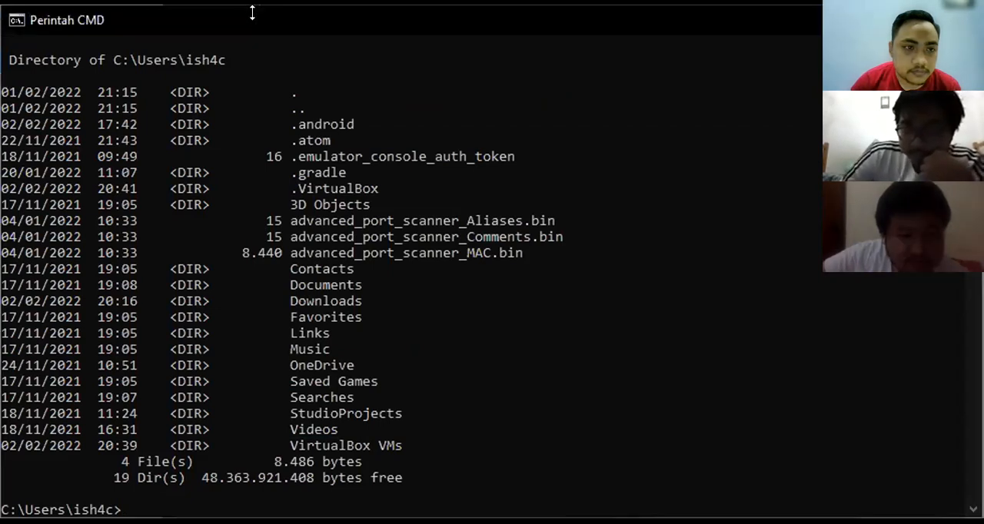
double_click(252, 13)
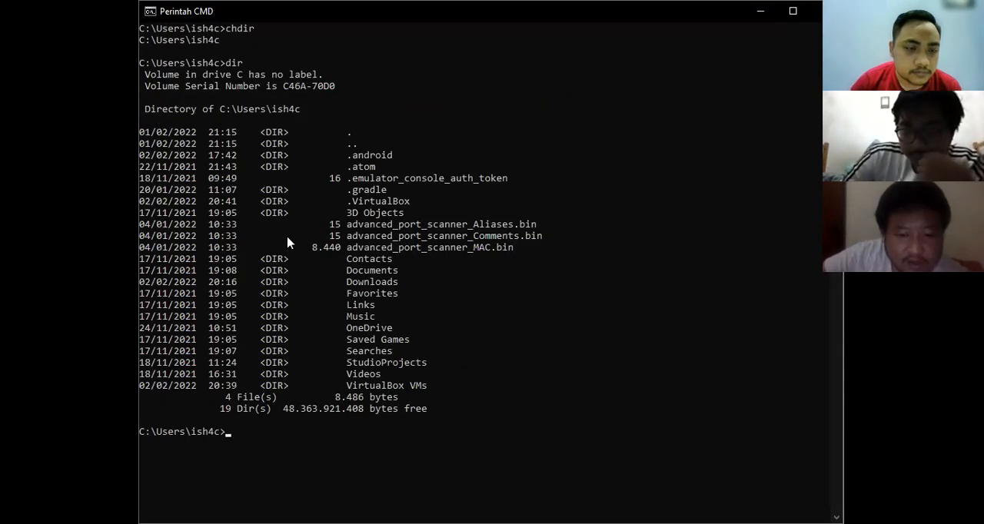
- Show the computer's name with the hostname command and highlight the returned name briefly
scroll(335, 423, "down", 1)
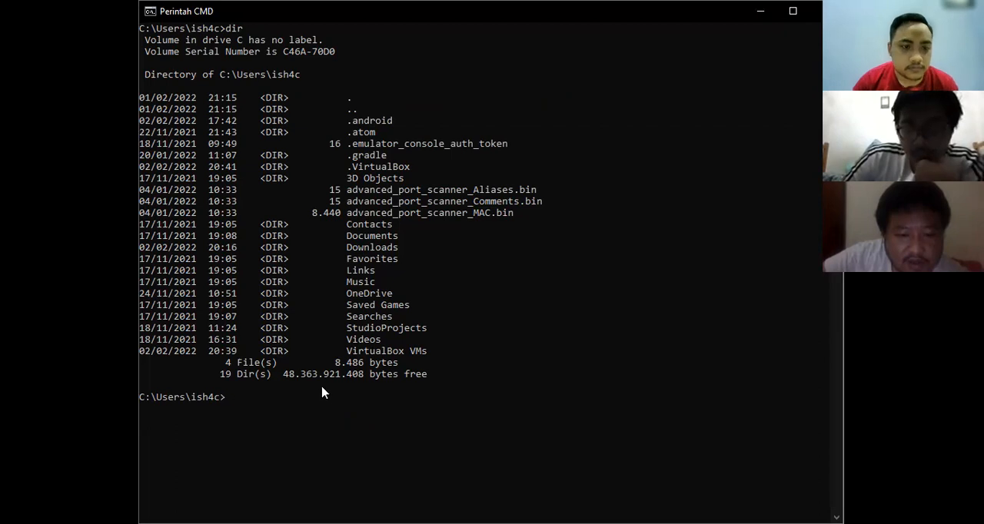
type("hostname")
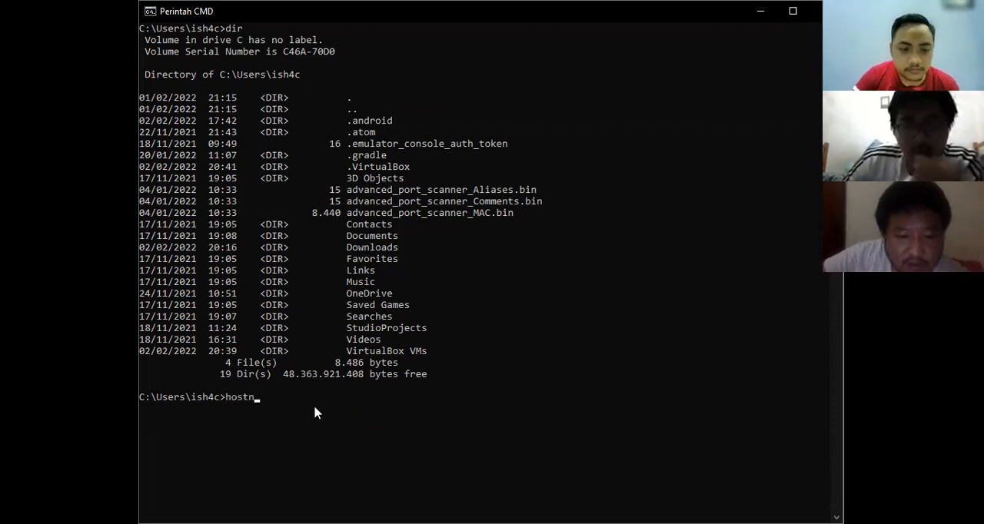
key("Return")
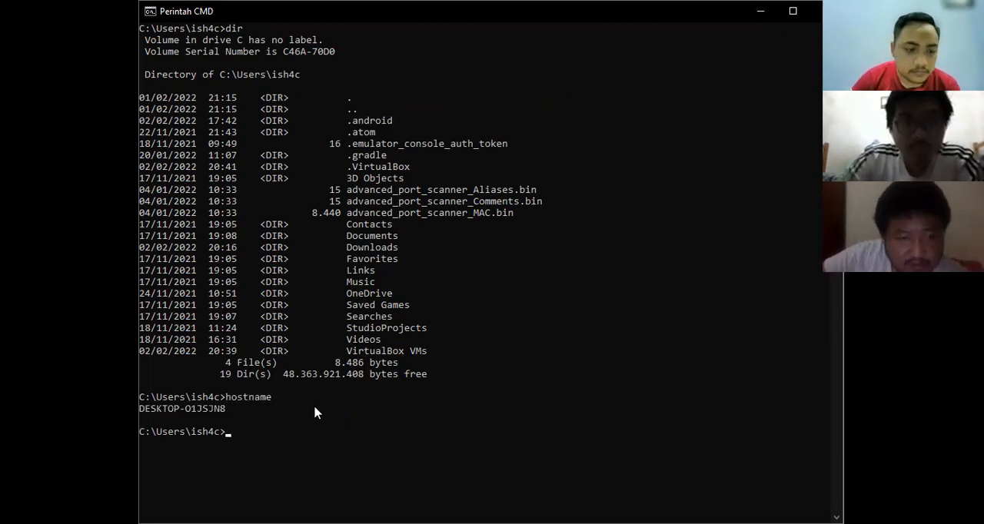
scroll(313, 405, "down", 7)
scroll(302, 405, "down", 2)
left_click_drag(140, 99, 229, 107)
left_click(267, 143)
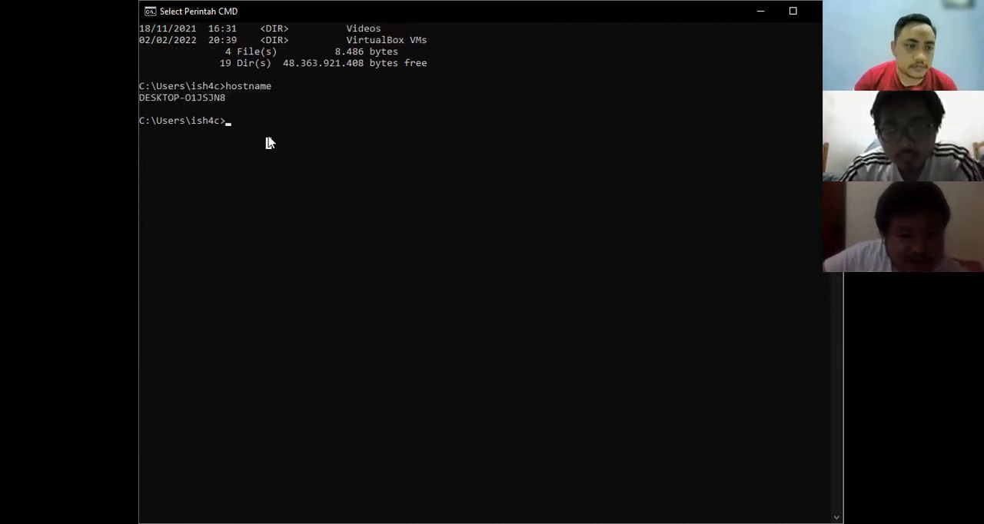
- List the active network connections with netstat, and interrupt the command to get the prompt back
left_click(228, 120)
scroll(279, 131, "down", 2)
scroll(279, 131, "up", 1)
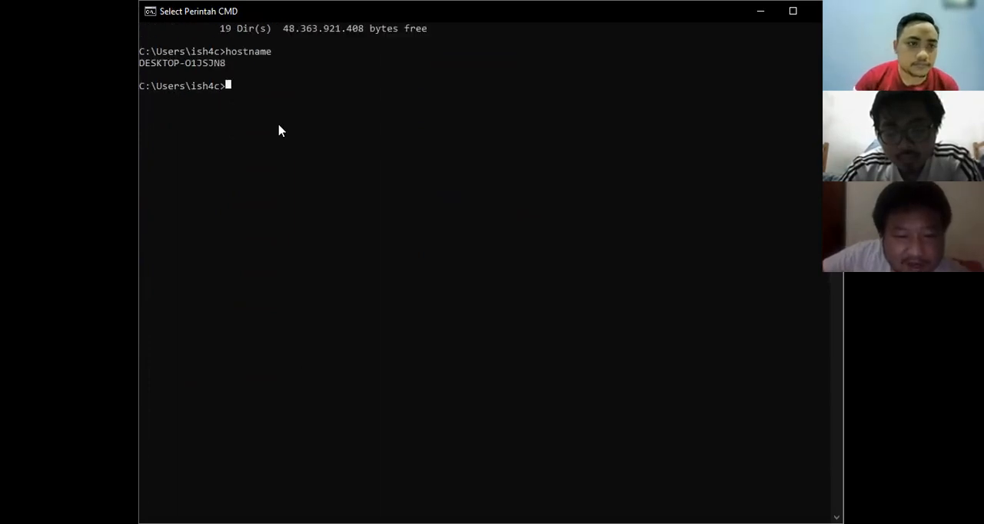
type("netstat")
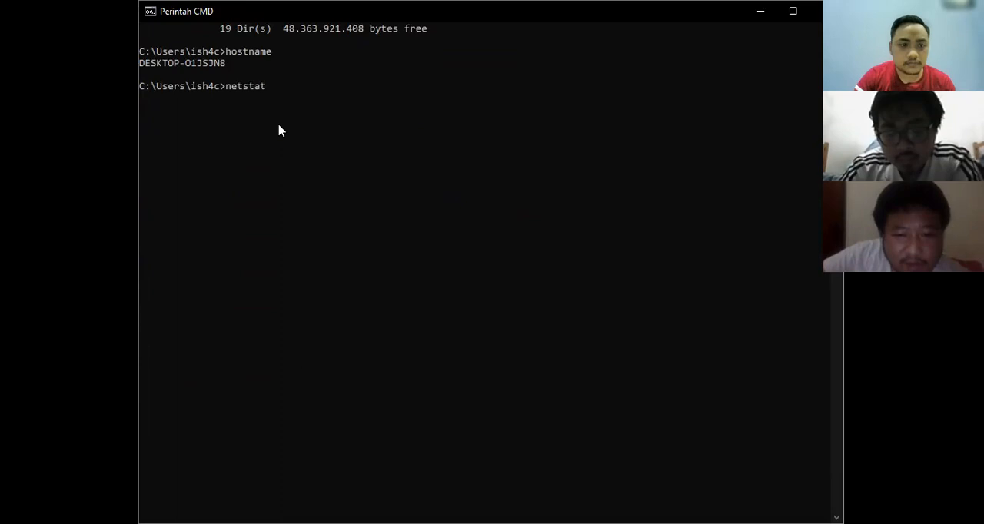
key("Return")
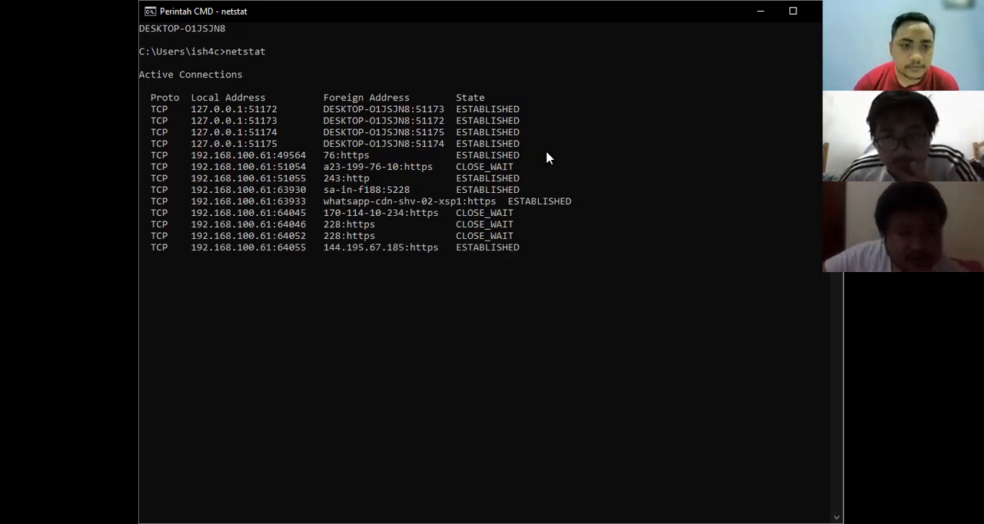
scroll(548, 157, "down", 1)
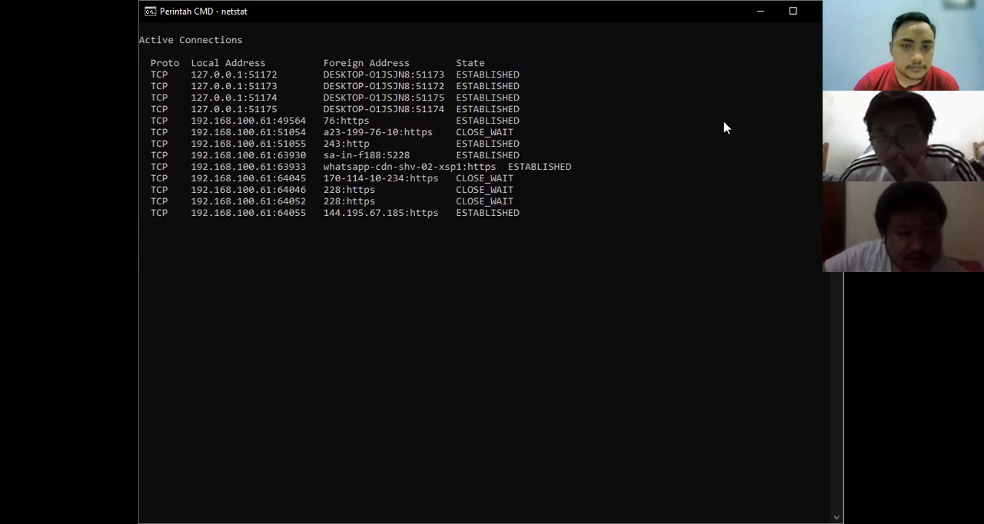
scroll(715, 117, "up", 1)
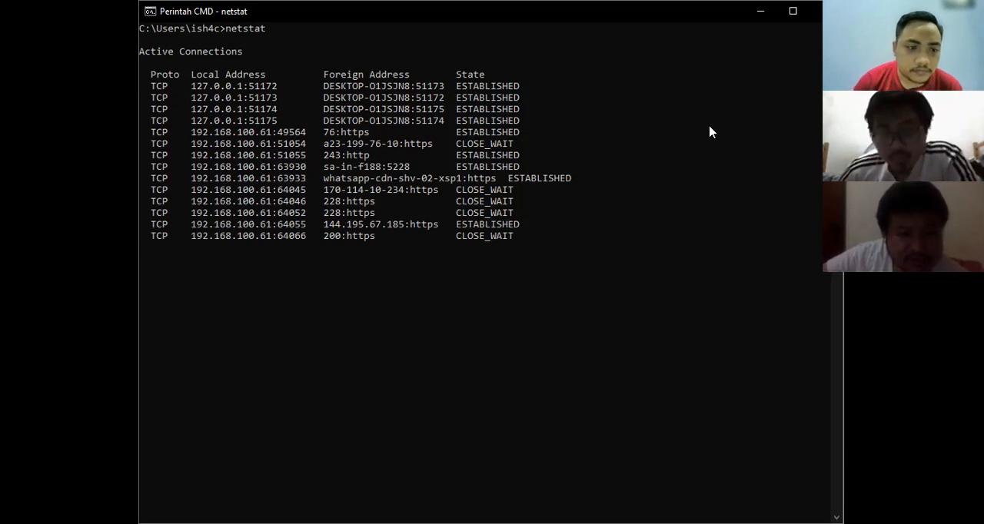
key("ctrl+c")
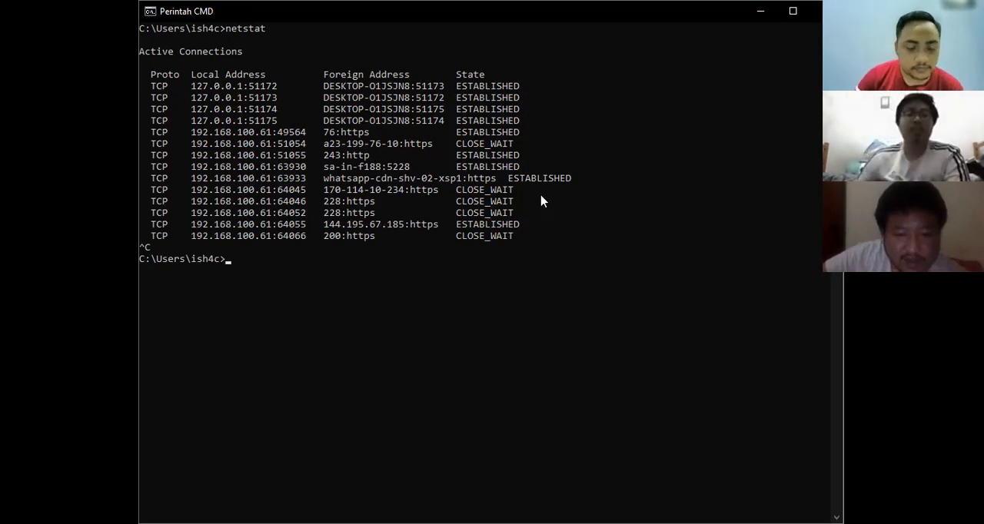
- Show the network adapter configuration with ipconfig and examine the Wi-Fi adapter's IP address, subnet mask and default gateway
type("ipconfi")
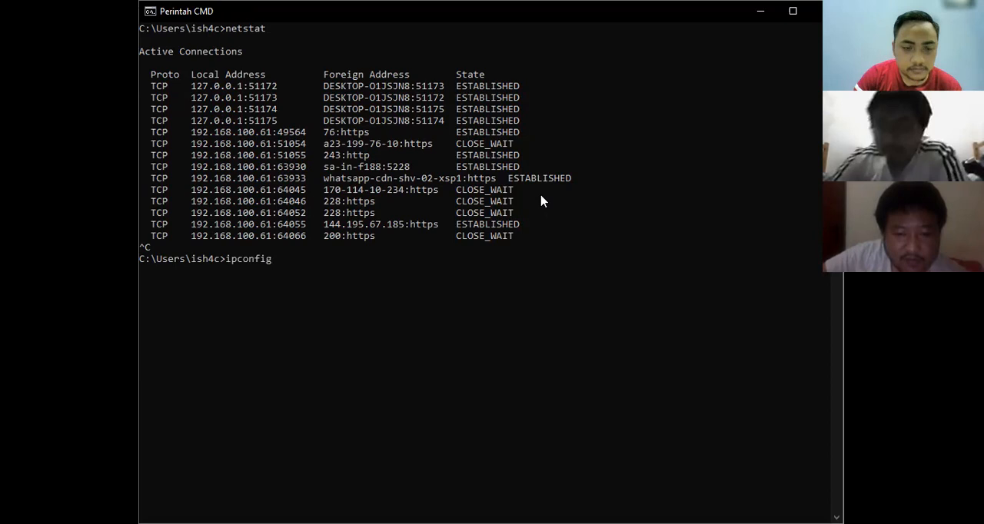
type("g")
key("Return")
left_click_drag(450, 433, 155, 87)
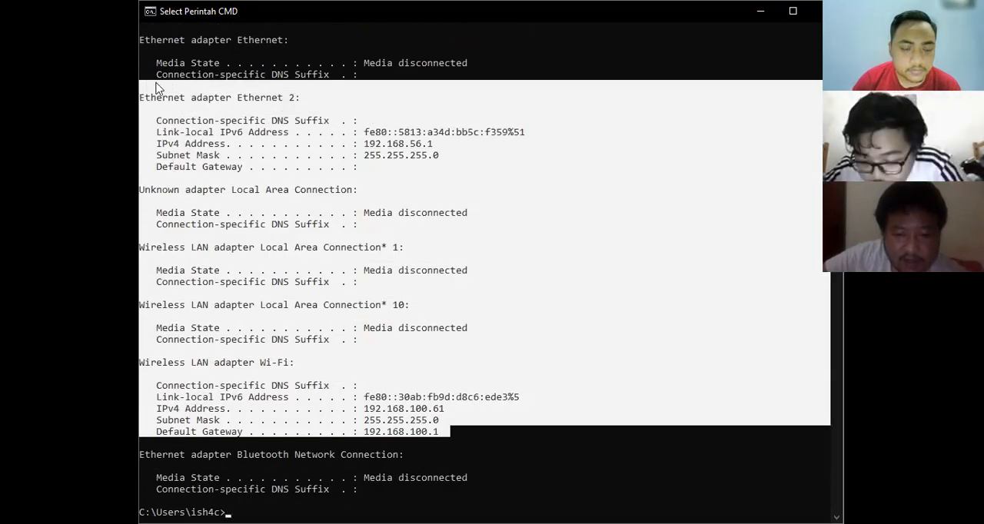
left_click(510, 263)
scroll(497, 307, "down", 4)
left_click_drag(457, 295, 145, 235)
left_click(394, 259)
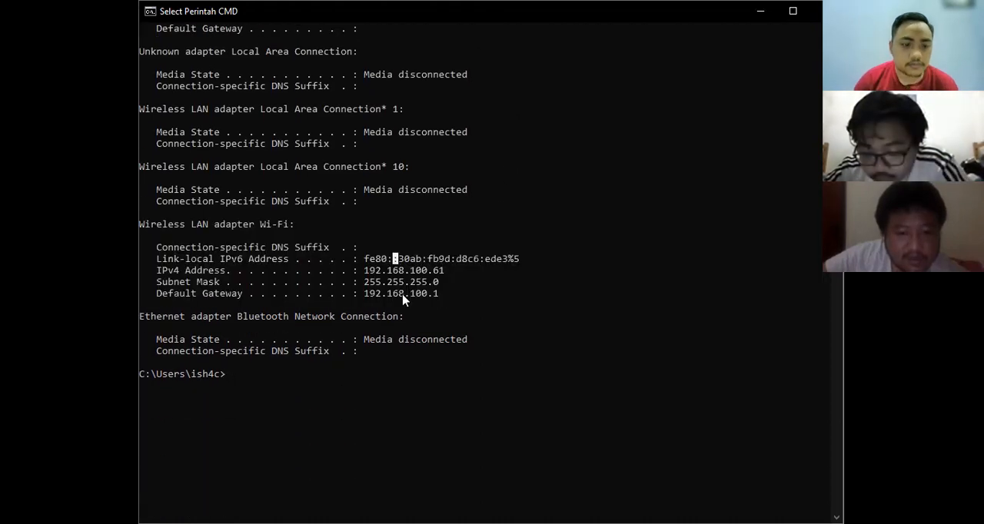
- Test the network connection by pinging 8.8.8.8 and google.com
scroll(395, 343, "down", 3)
type("ip")
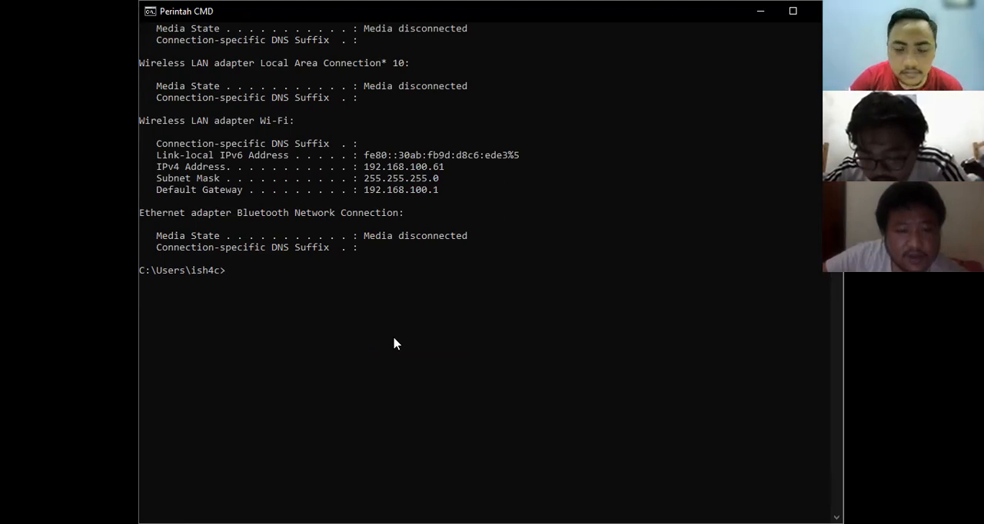
scroll(395, 344, "down", 1)
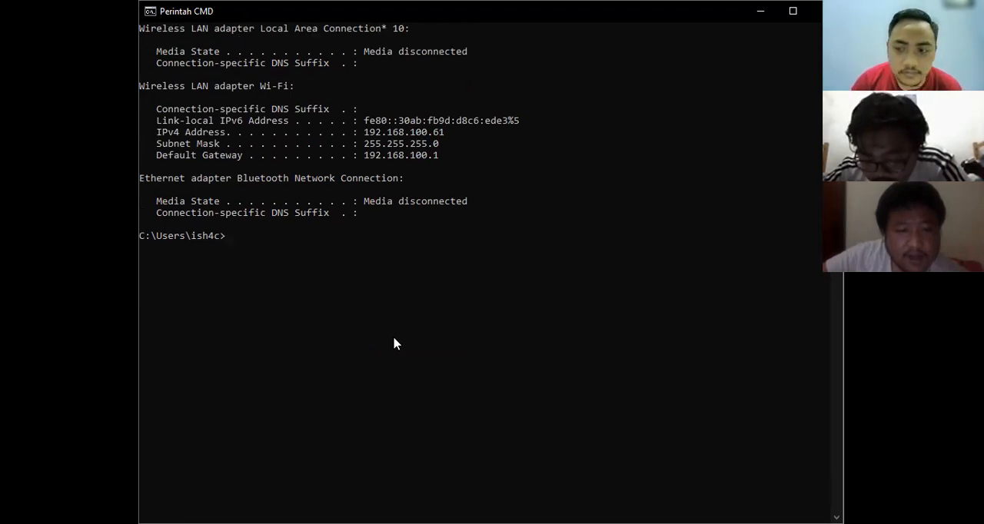
type("ng 8.8.8.8")
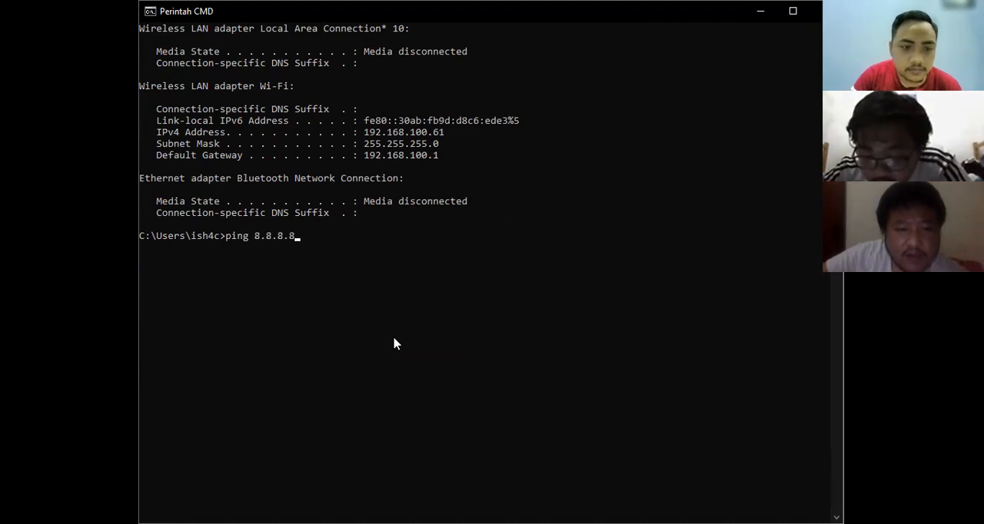
key("Return")
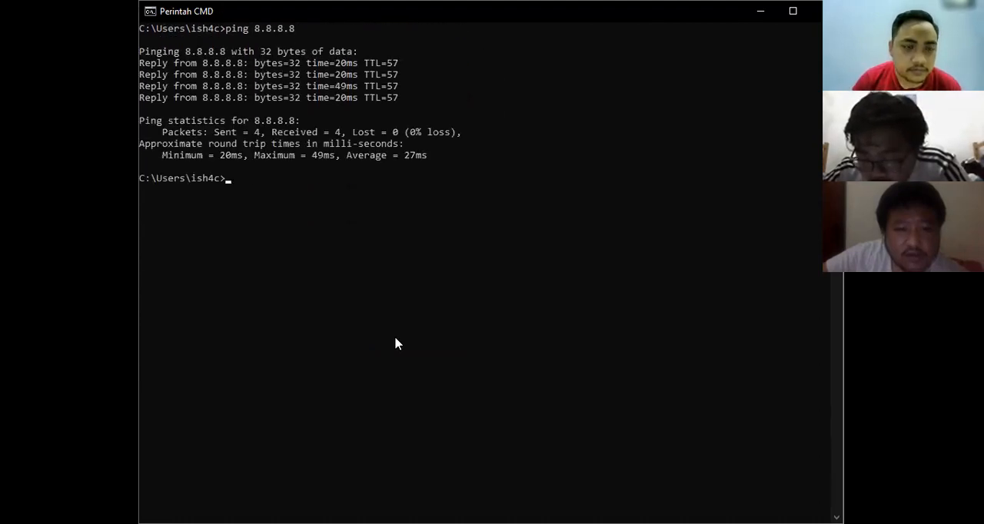
type("ping google.com")
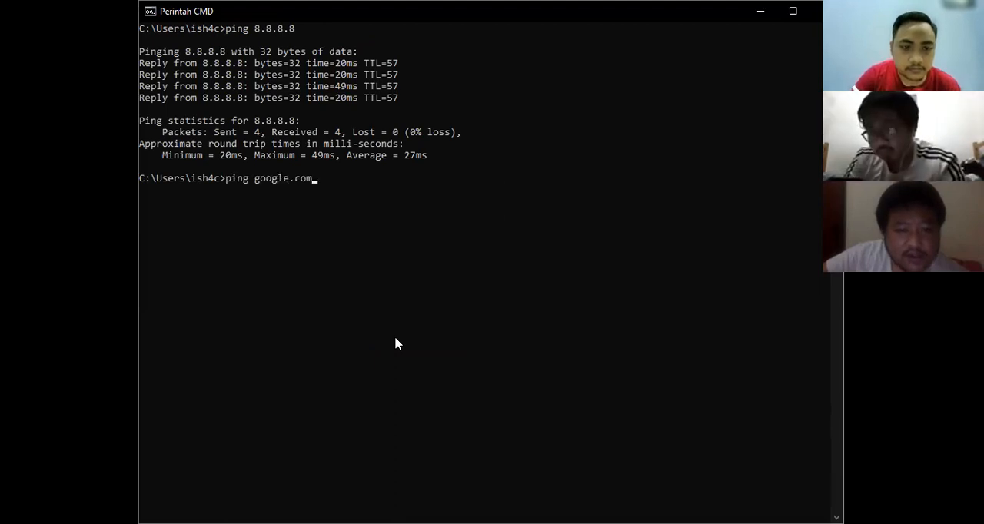
key("Return")
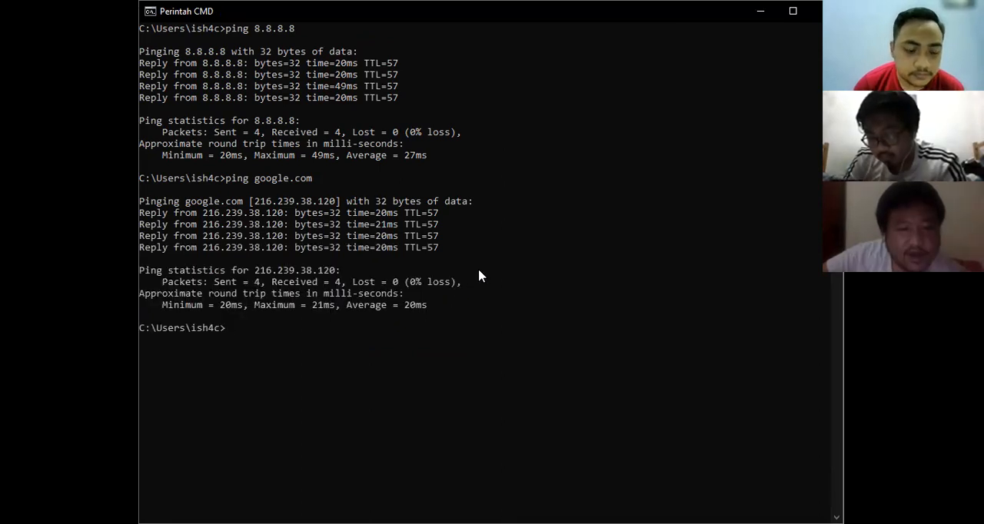
- Trace the route to 8.8.8.8 with the tracert command and highlight the listed hops briefly
type("tracert")
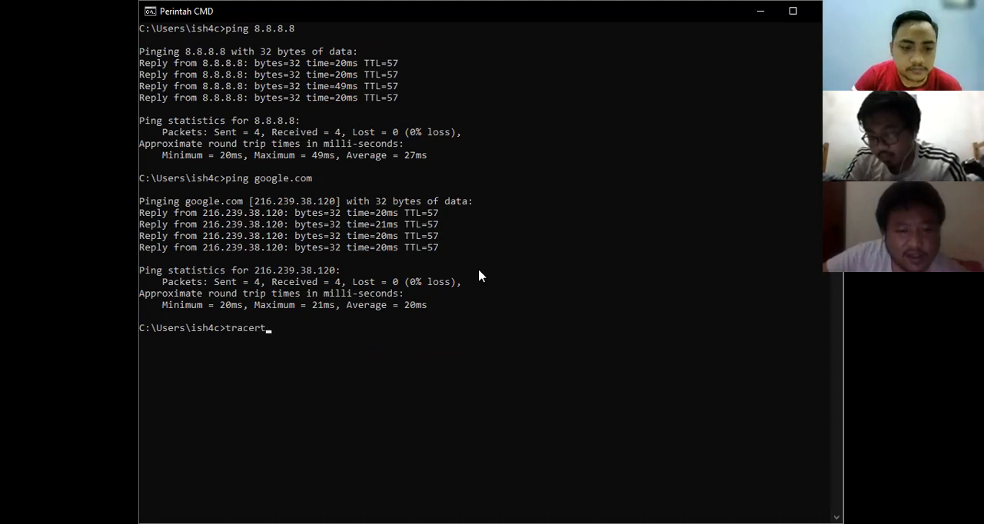
type(" 8.8.8.")
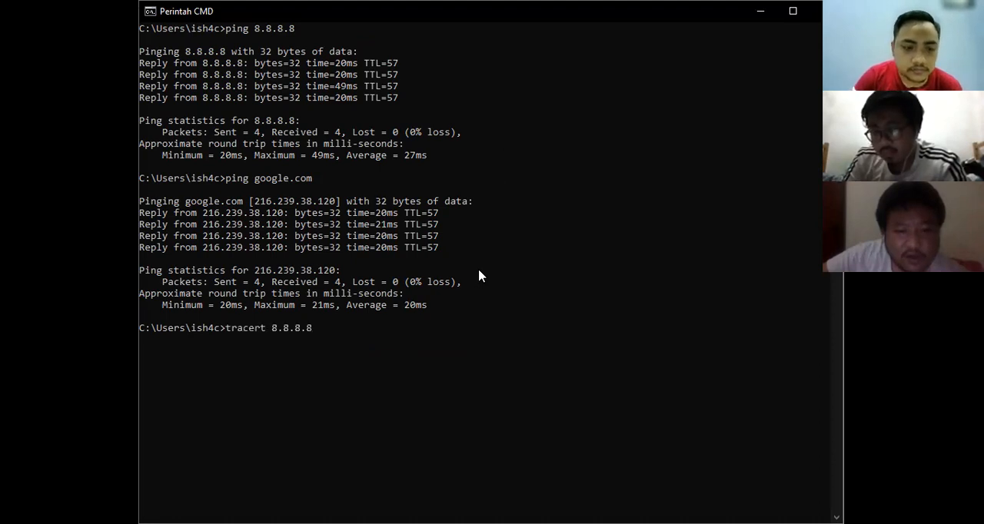
type("8")
key("Return")
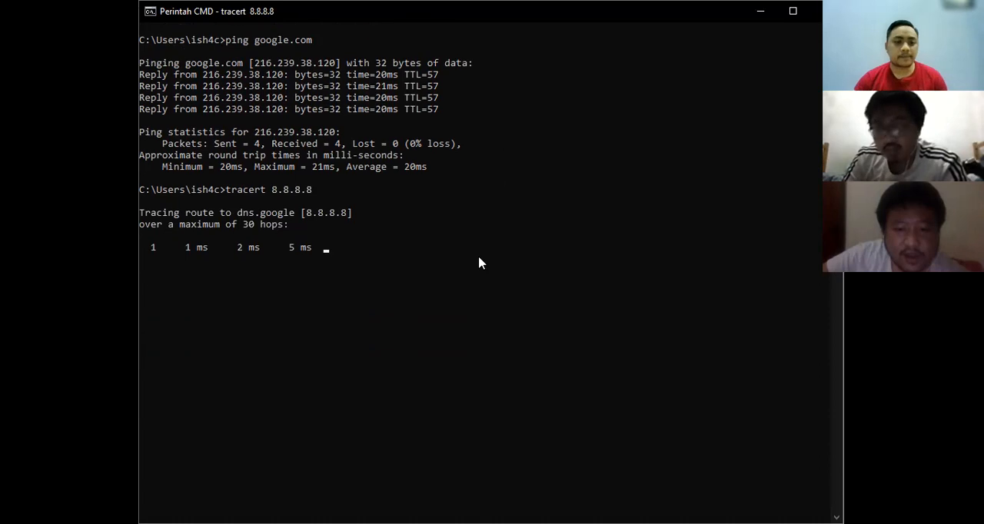
scroll(479, 263, "down", 3)
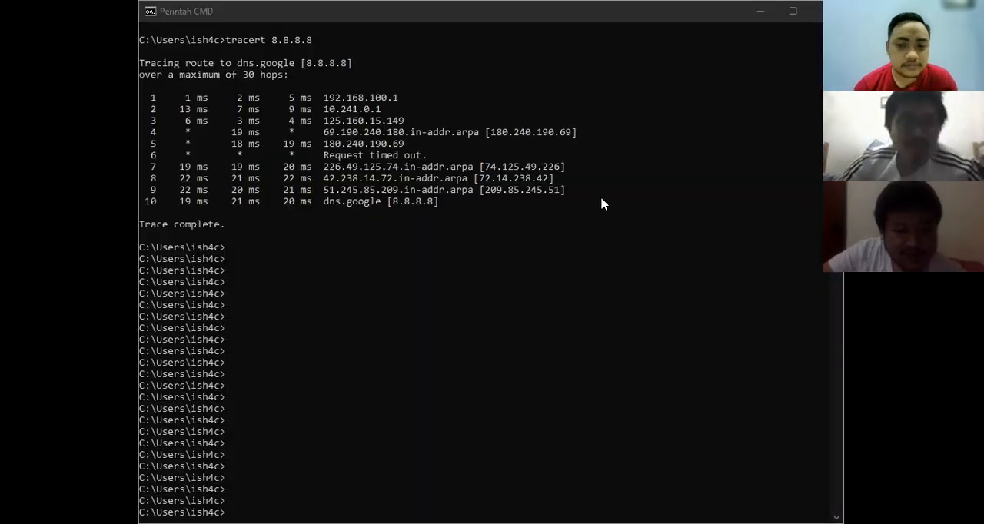
mouse_move(171, 66)
left_mouse_down()
mouse_move(423, 209)
mouse_move(450, 201)
left_mouse_up()
left_click(447, 203)
left_click(492, 212)
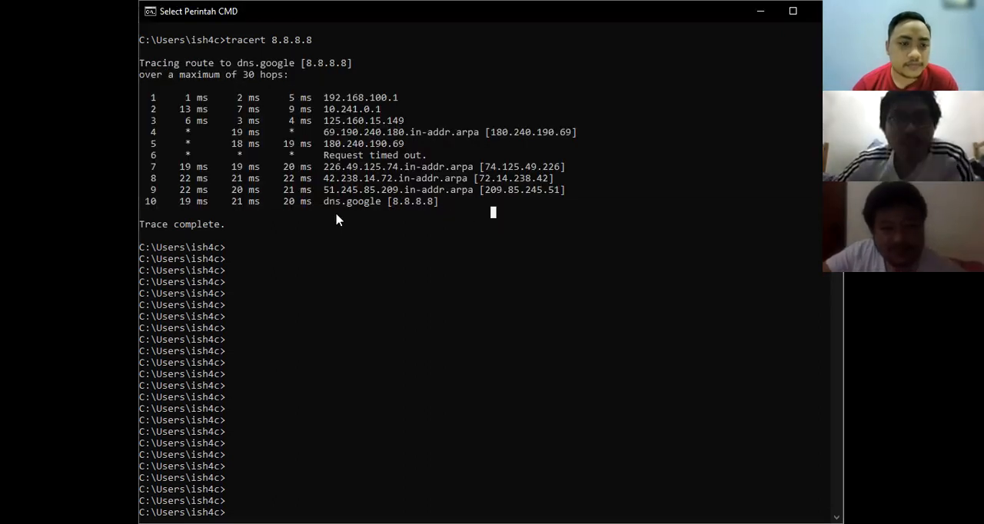
- Clear all the output from the Command Prompt with the cls command
scroll(287, 214, "down", 11)
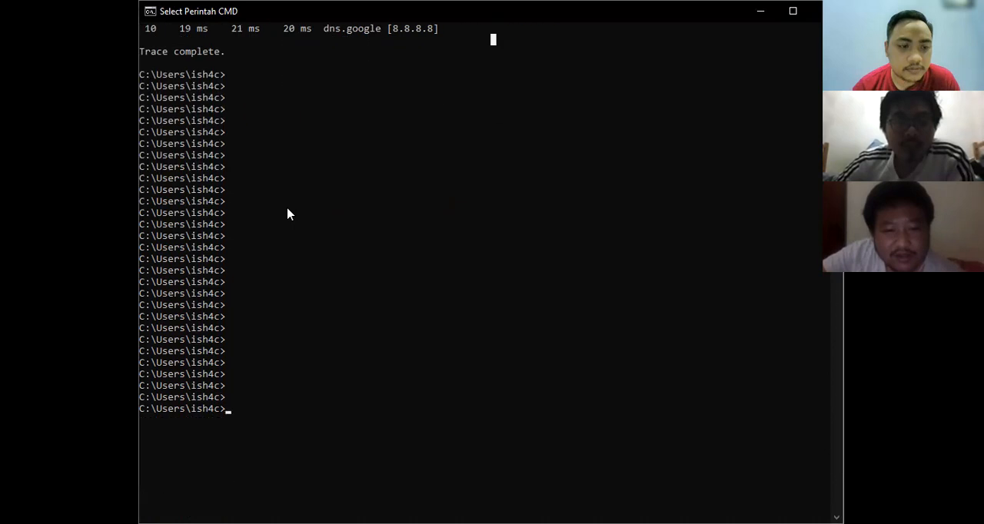
scroll(287, 214, "up", 10)
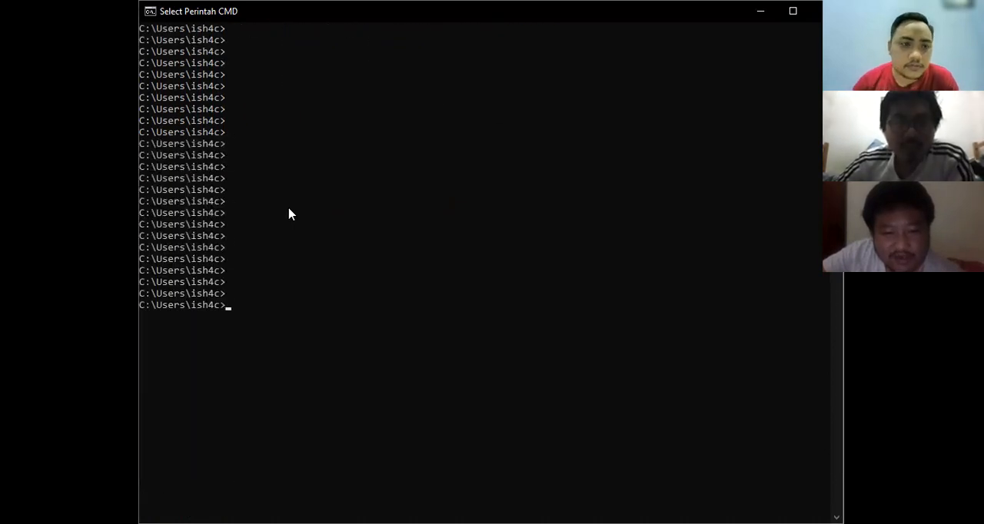
type("cls")
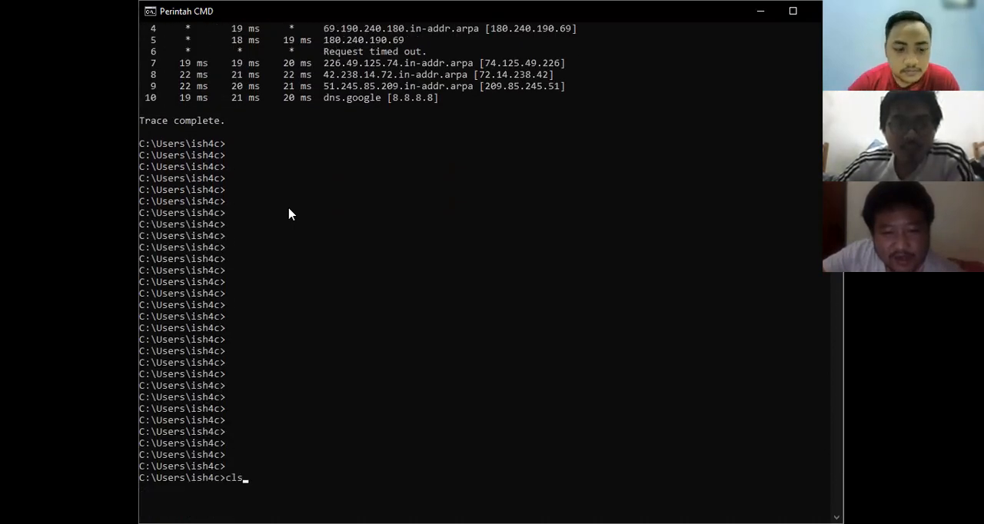
key("Return")
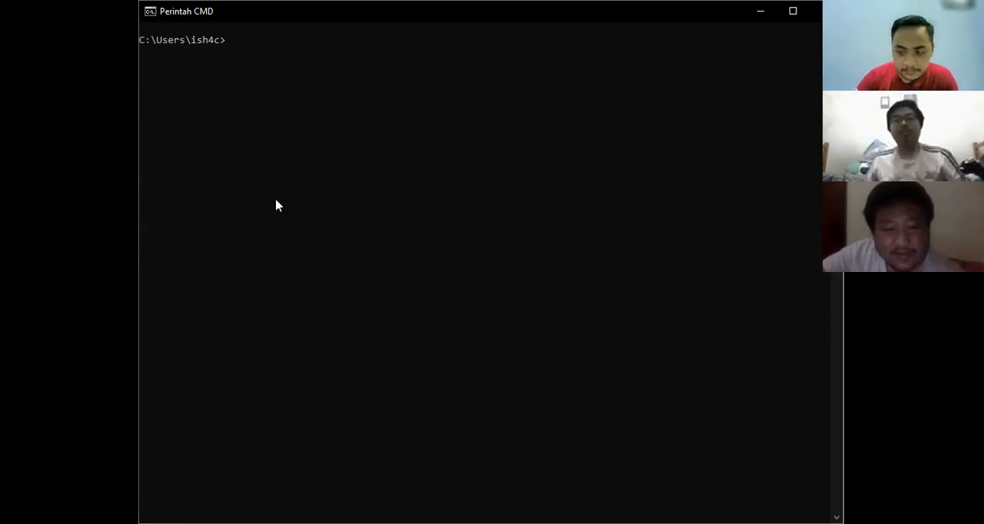
- List the available commands with help and look through their names and descriptions
left_click(277, 206)
type("hel")
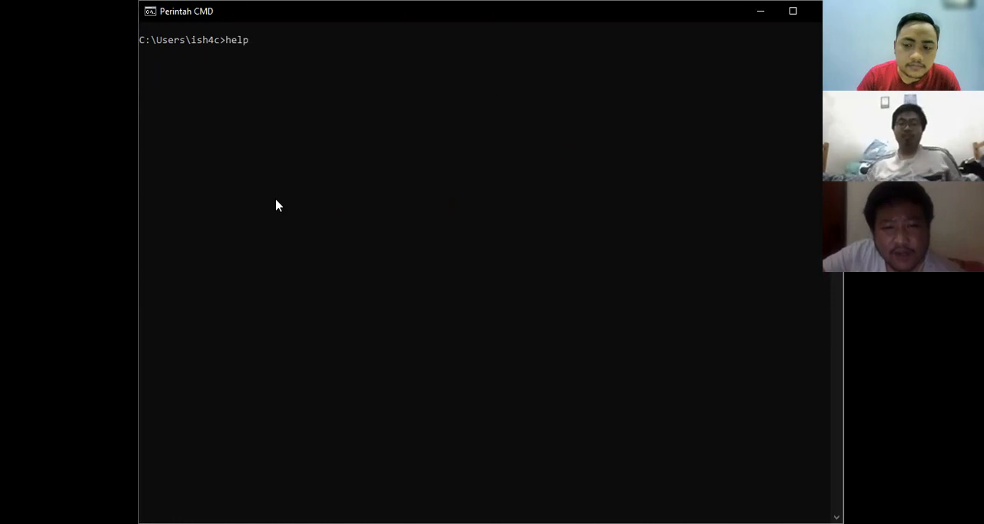
type("p")
key("Return")
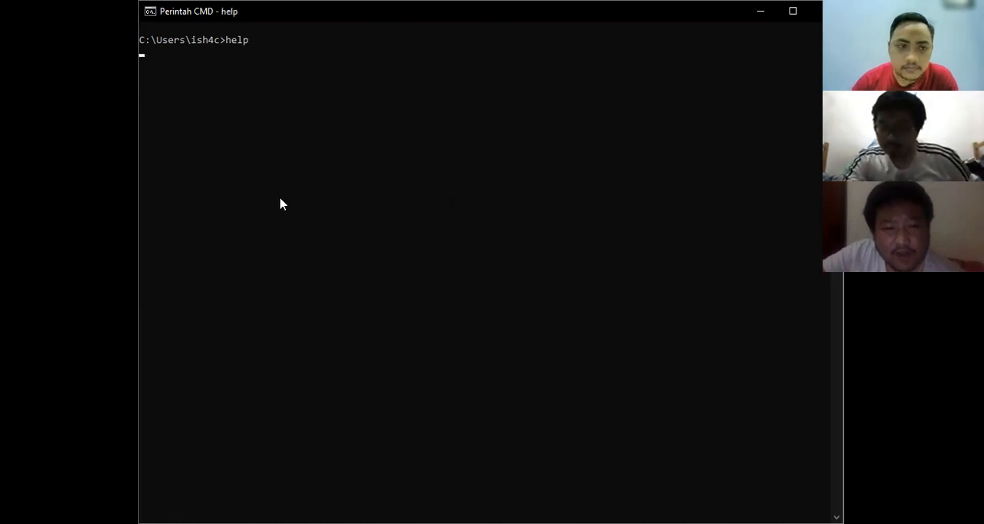
scroll(278, 214, "up", 16)
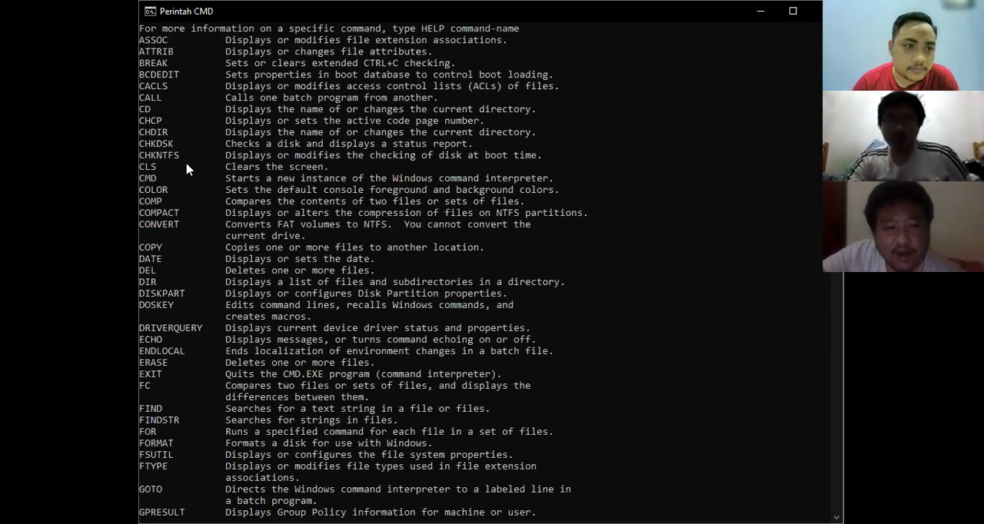
left_click_drag(141, 64, 283, 513)
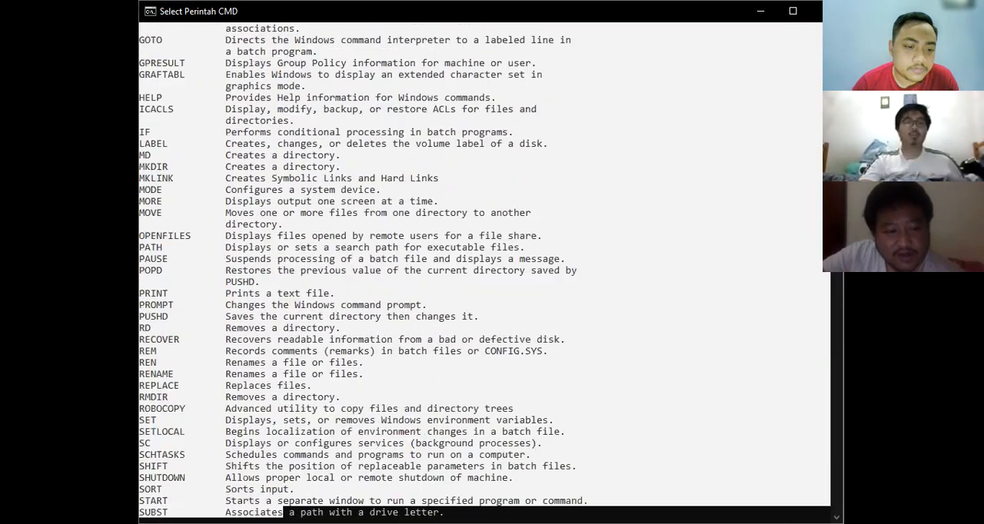
scroll(301, 395, "down", 12)
left_click(297, 331)
scroll(297, 331, "up", 15)
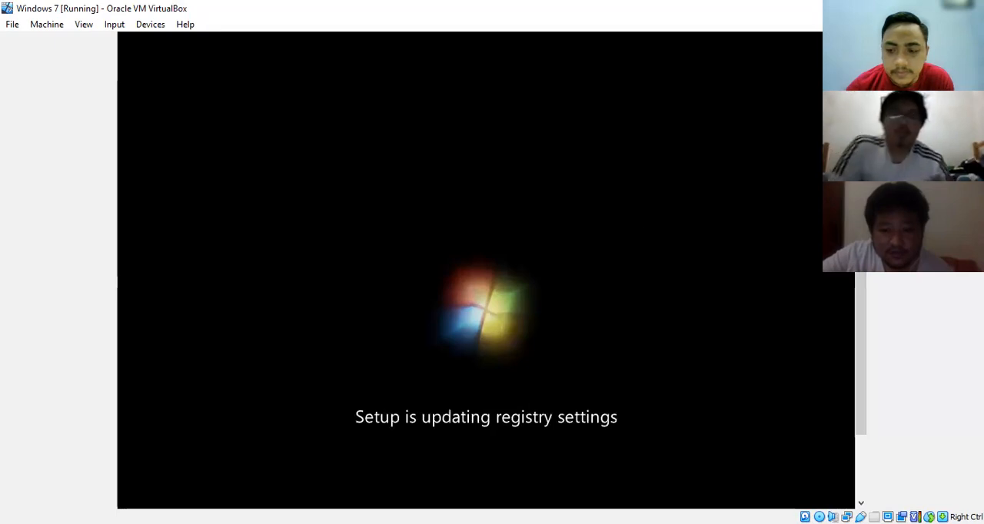
left_click(3, 6)
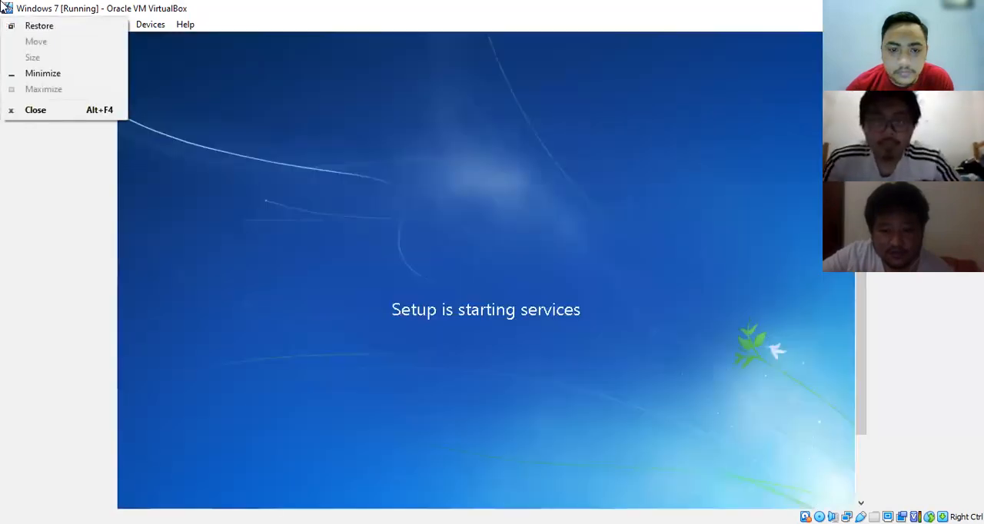
left_click(478, 5)
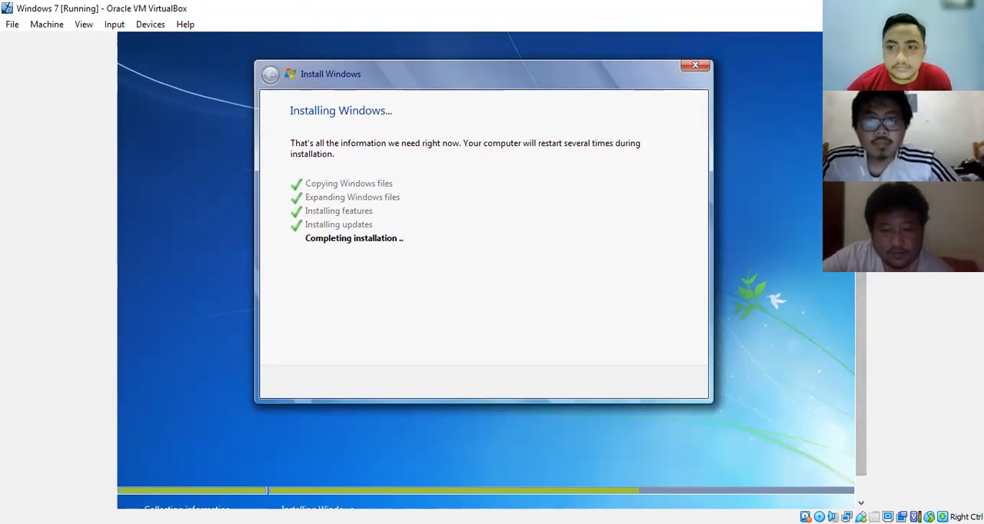
mouse_move(861, 385)
left_mouse_down()
mouse_move(861, 324)
mouse_move(861, 387)
left_mouse_up()
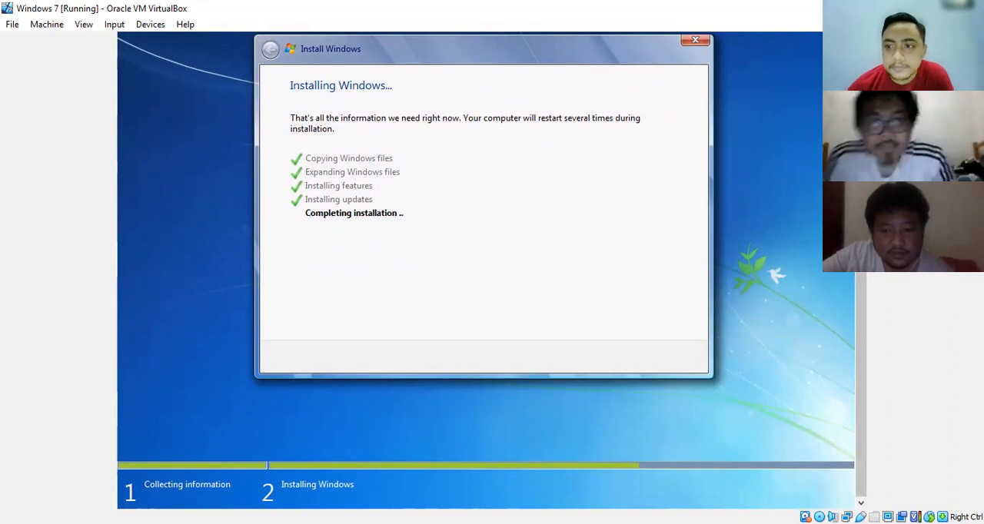
mouse_move(861, 387)
left_mouse_down()
mouse_move(861, 373)
mouse_move(861, 383)
left_mouse_up()
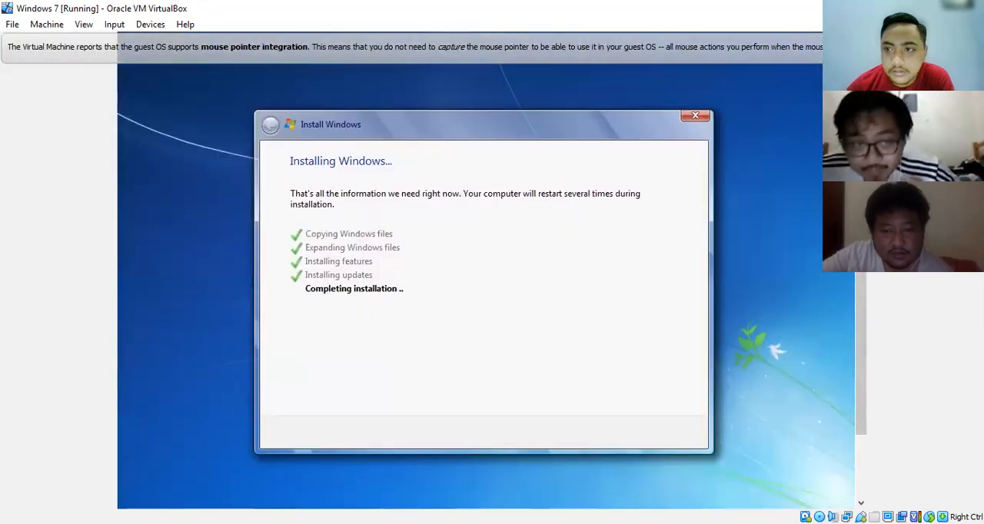
left_click_drag(861, 382, 861, 438)
left_click_drag(861, 369, 861, 337)
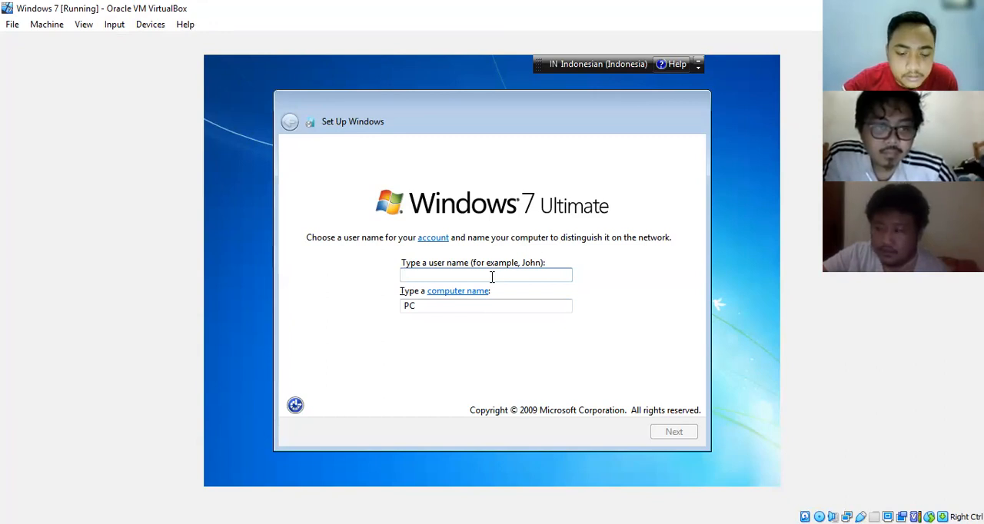
- Set the Windows 7 user name to kelompok-2 and accept the computer name kelompok-2-PC
type("kelompok-2")
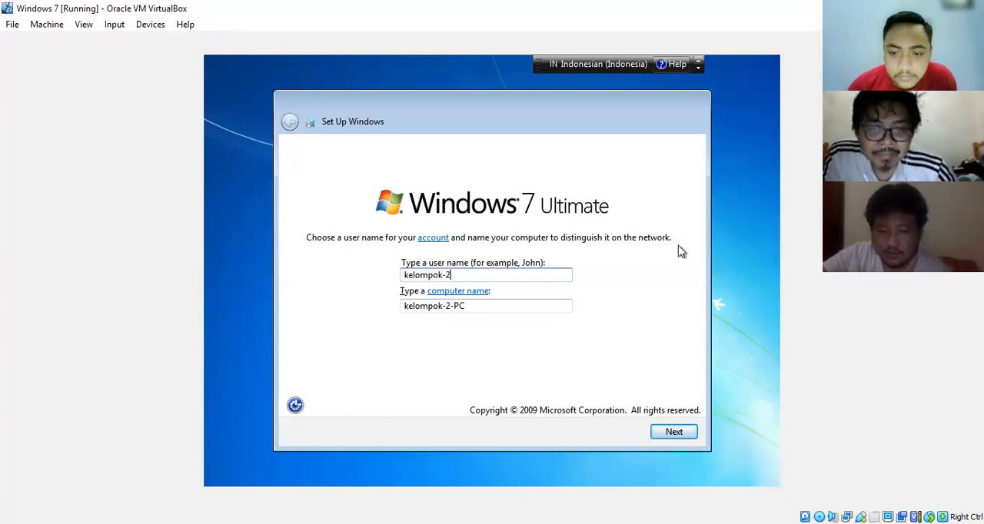
left_click(671, 433)
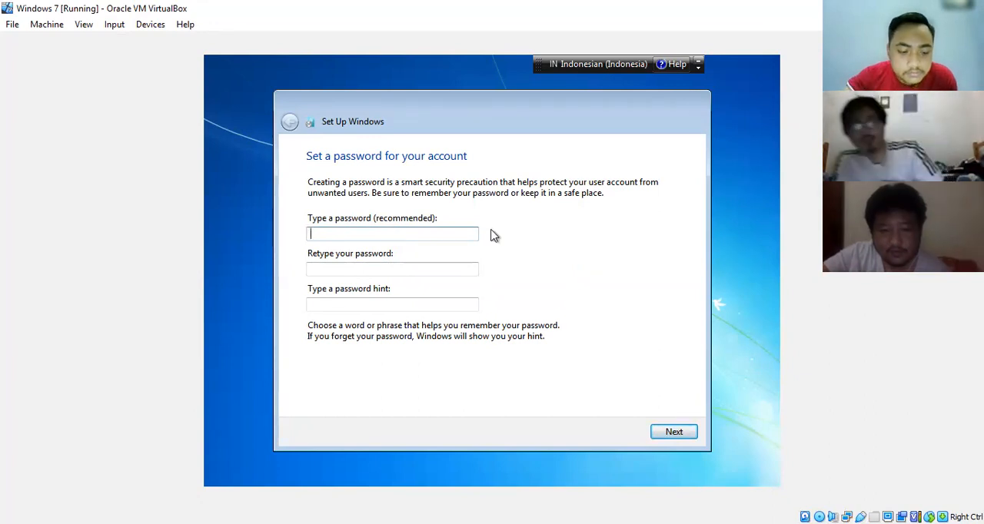
- Enter and confirm the account password, set the password hint to "password", and continue the setup
type("*****")
key("Tab")
type("*****")
key("Tab")
type("12345")
key("BackSpace")
key("BackSpace")
key("BackSpace")
key("BackSpace")
key("BackSpace")
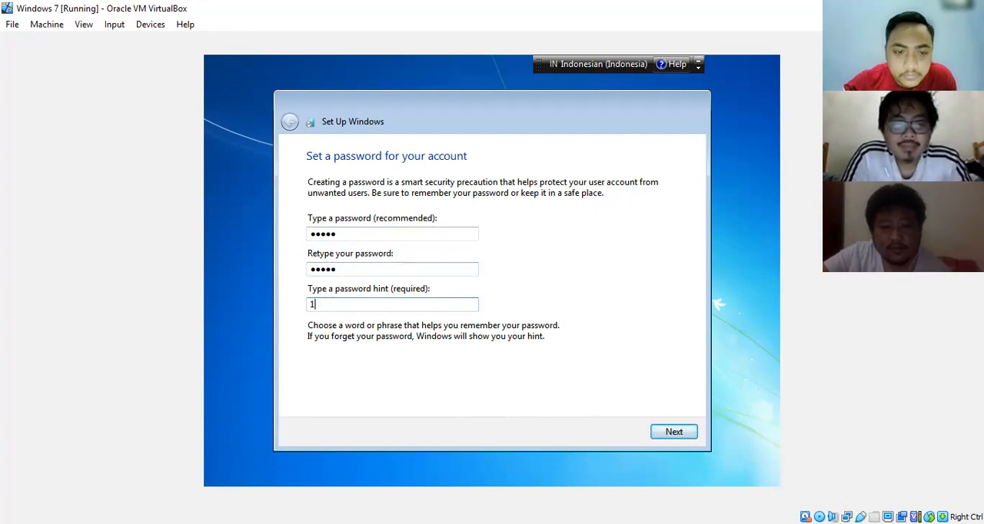
type("password")
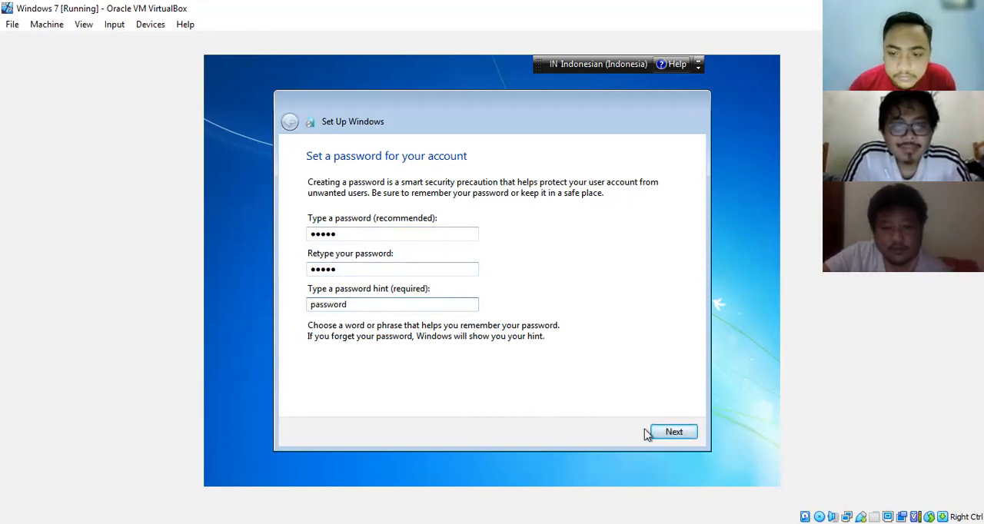
left_click(667, 432)
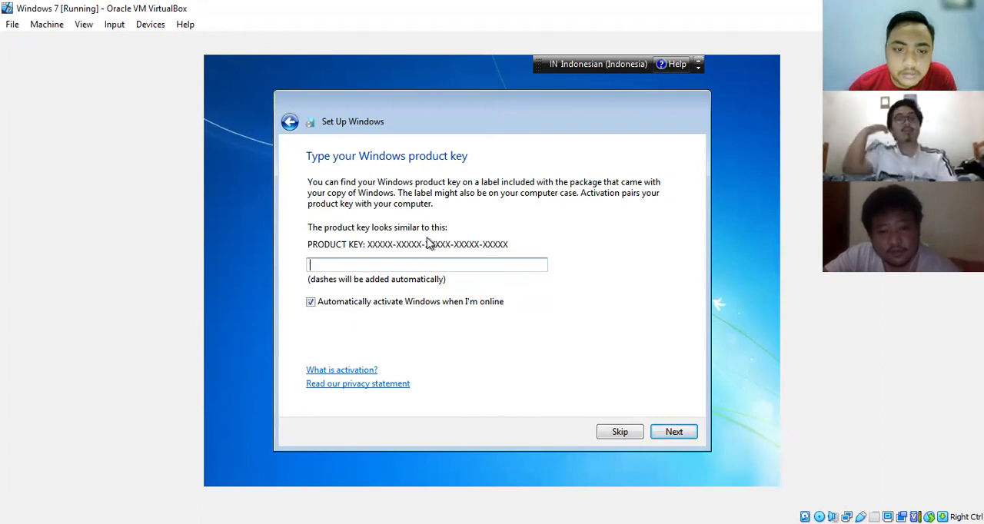
- Skip entering the Windows product key and choose Ask me later for the update and protection settings
left_click(620, 431)
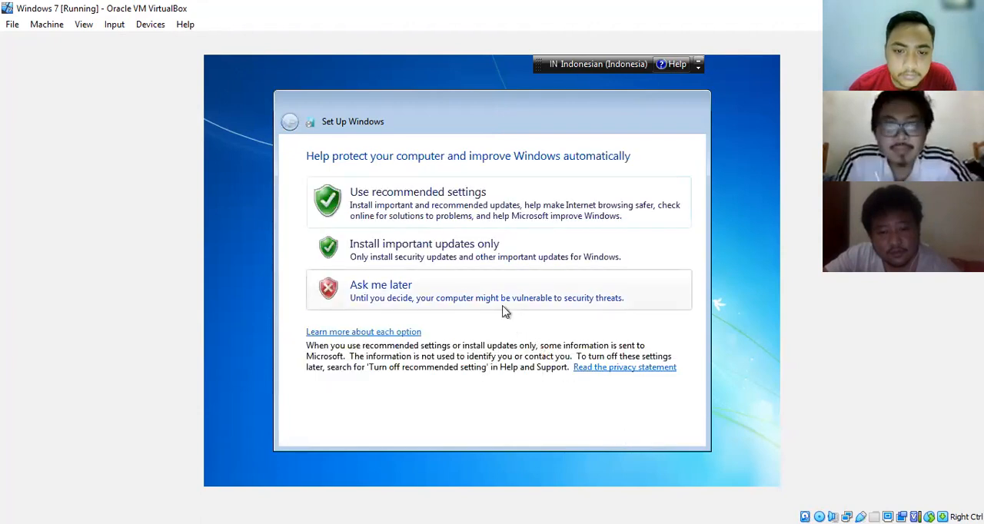
left_click(505, 310)
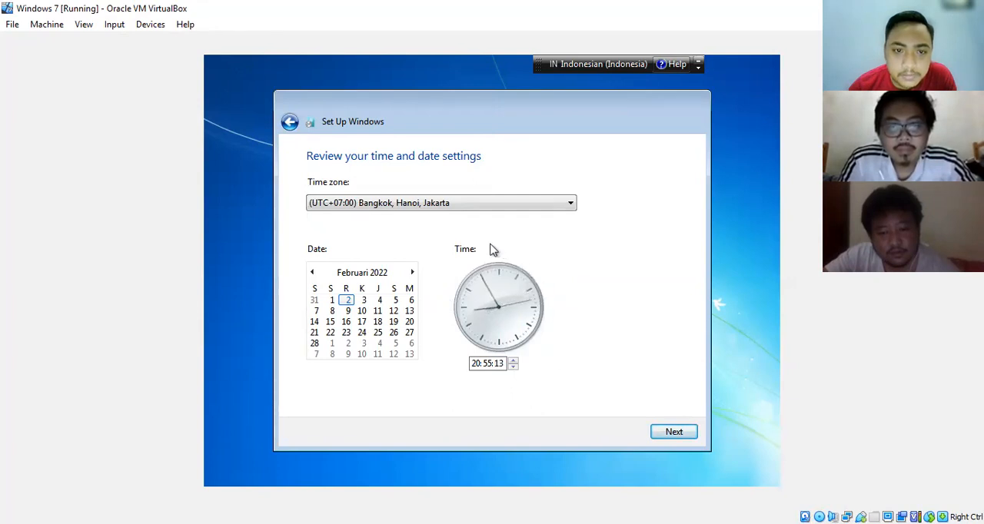
- Accept the date and time settings with the Bangkok, Hanoi, Jakarta time zone, and choose Home network as the computer's location
left_click(668, 433)
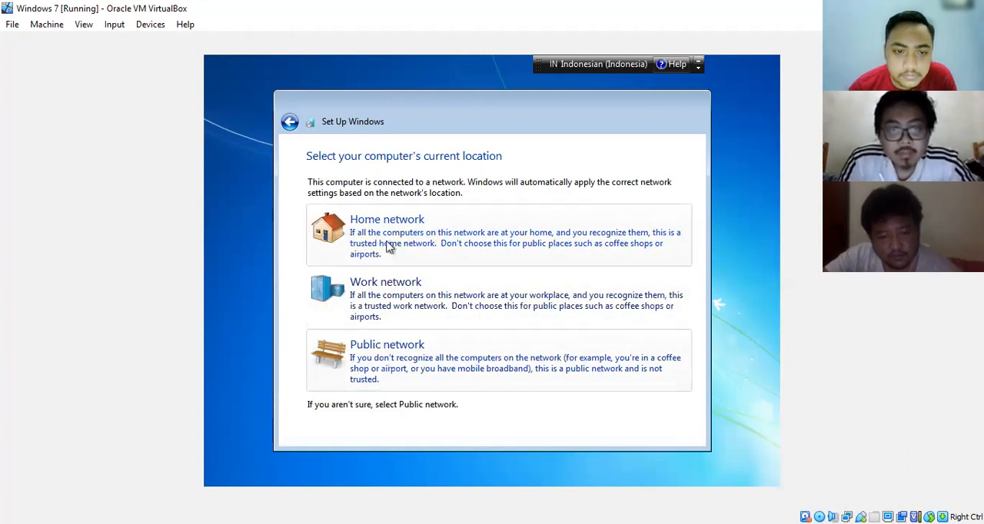
left_click(421, 250)
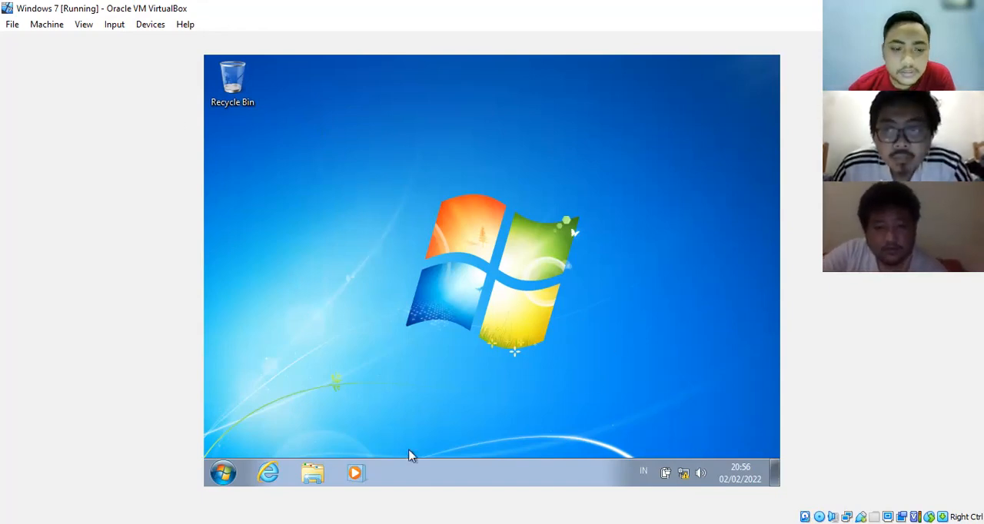
- Shut down Windows 7 and load ubuntu-17.04-desktop-i386.iso into the virtual machine's optical drive on SATA Port 1
left_click(224, 473)
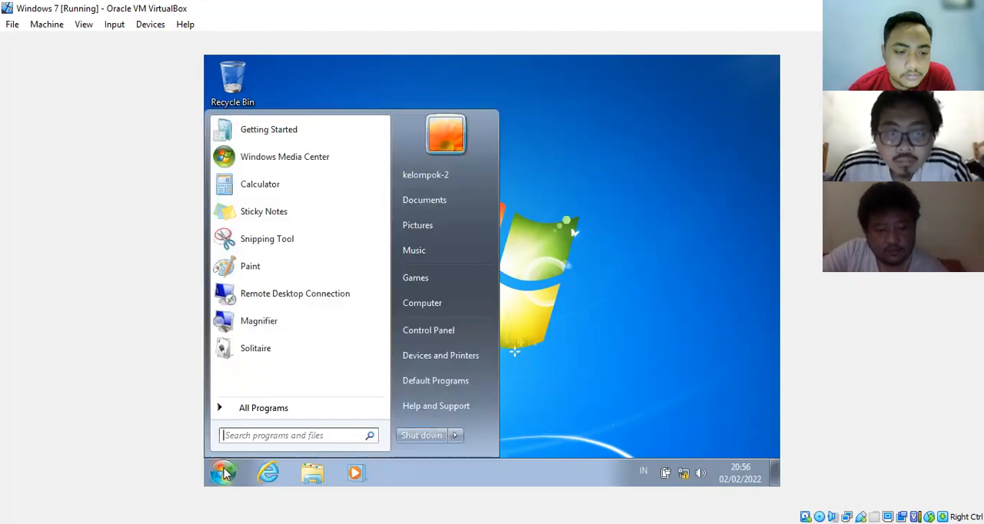
left_click(419, 435)
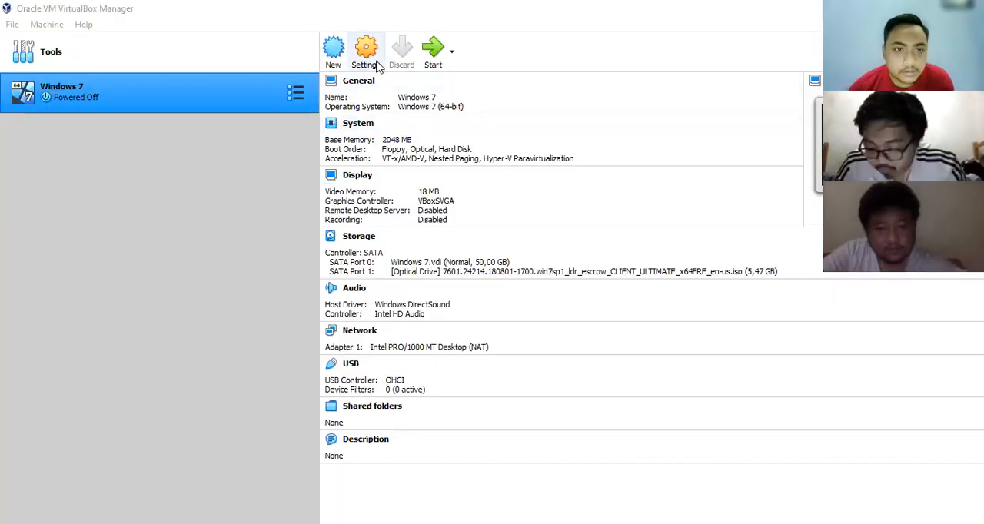
left_click(375, 65)
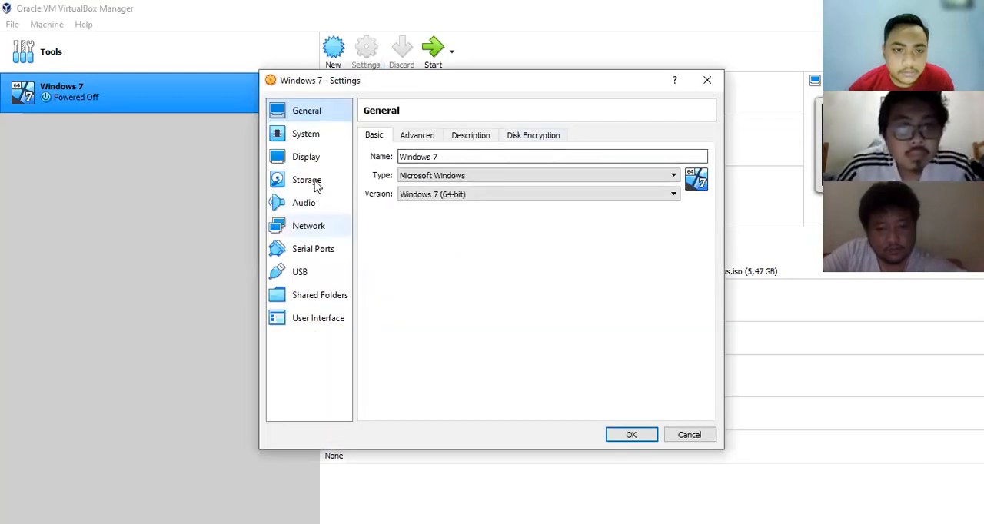
left_click(308, 180)
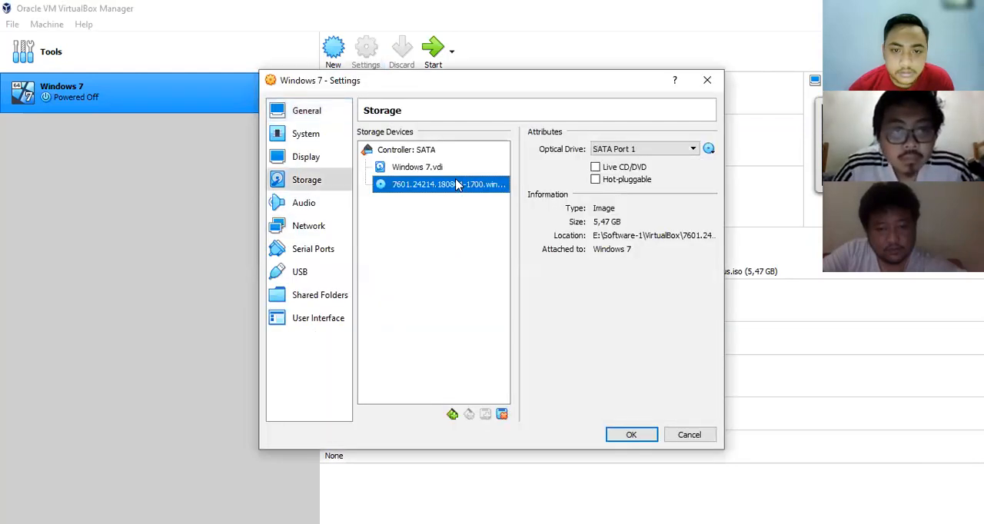
left_click(709, 150)
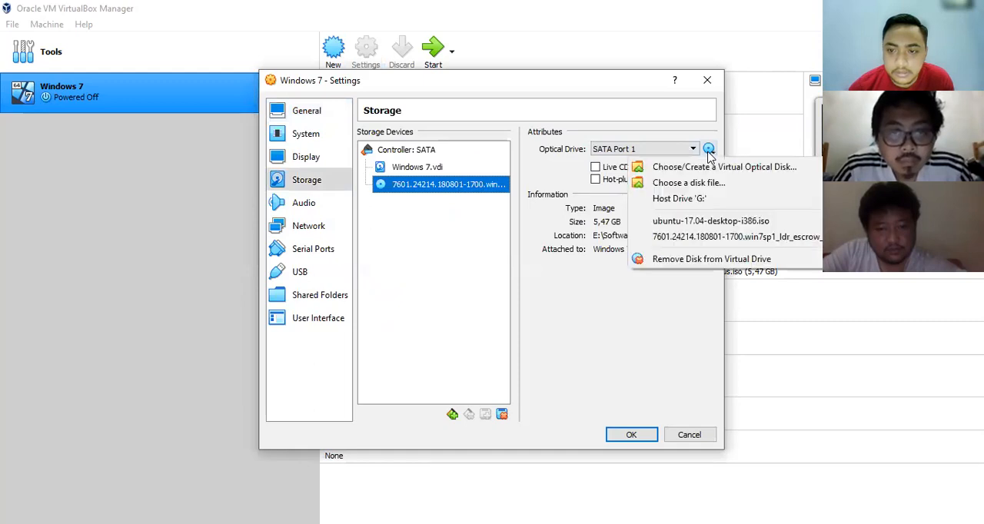
left_click(681, 222)
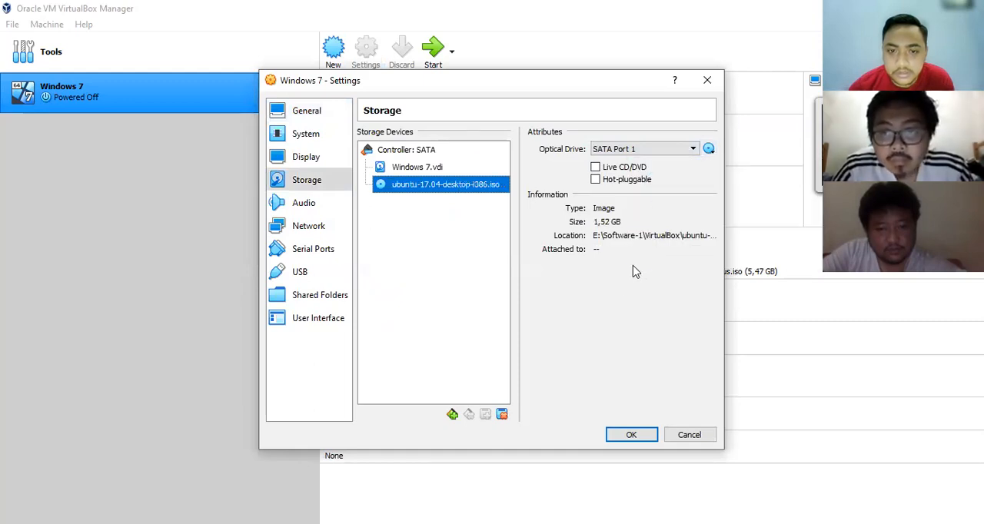
left_click(622, 439)
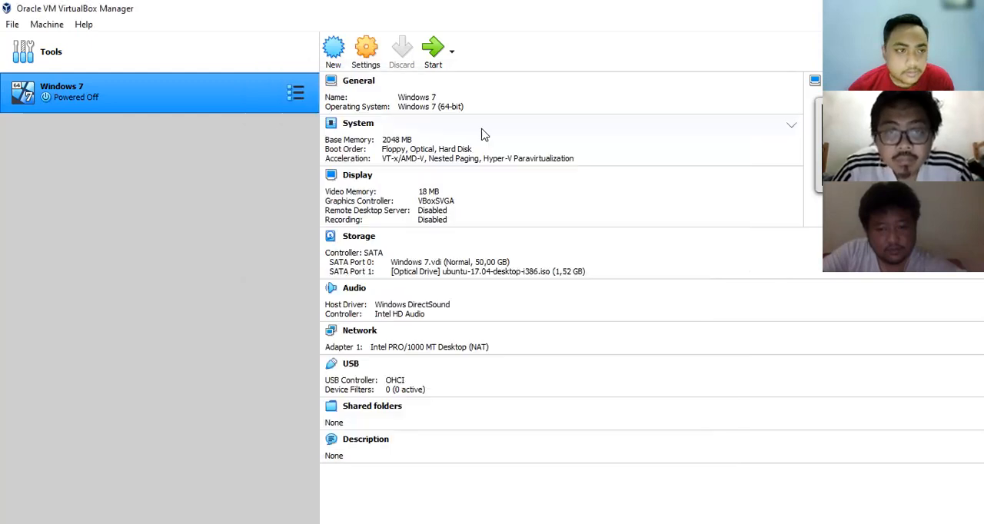
- Start the virtual machine and begin the Ubuntu installation in English, without third-party software, using the Something else installation type
left_click(435, 54)
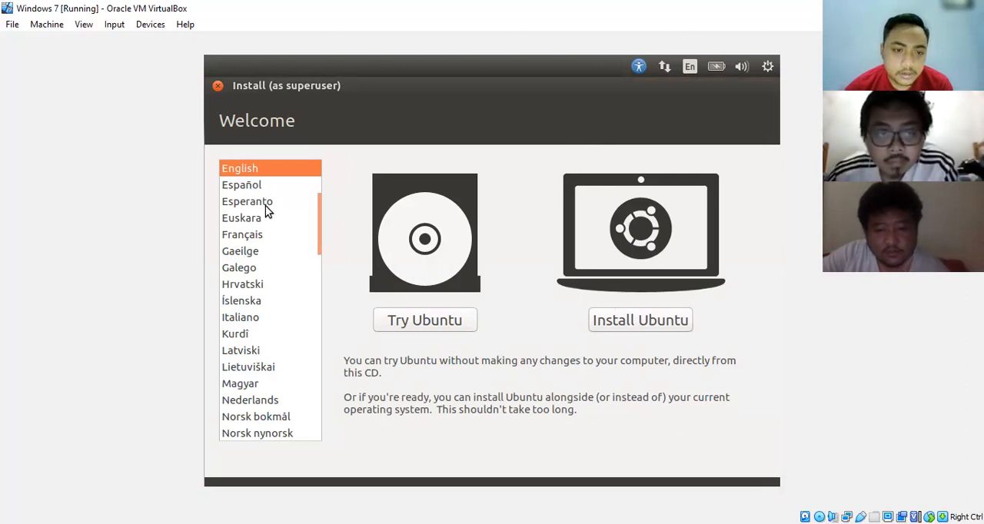
left_click(613, 320)
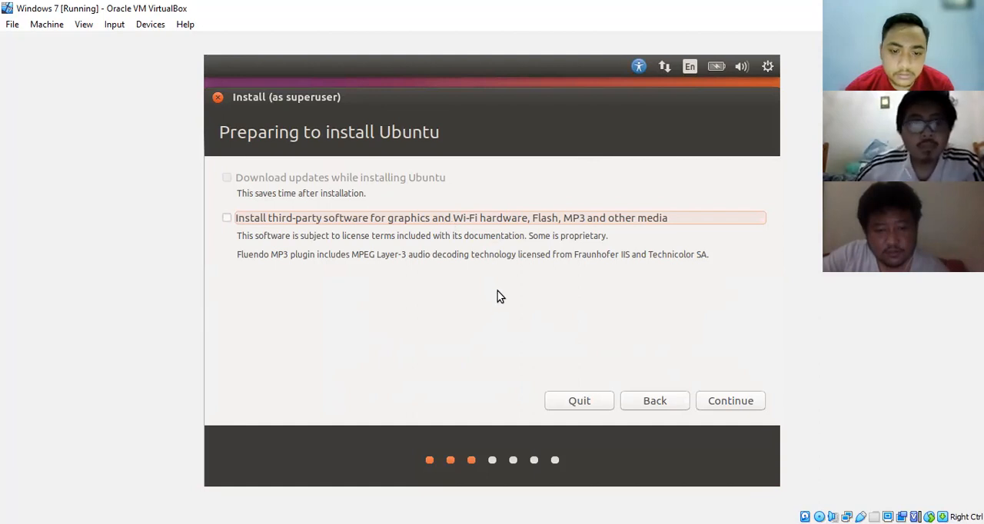
left_click(720, 400)
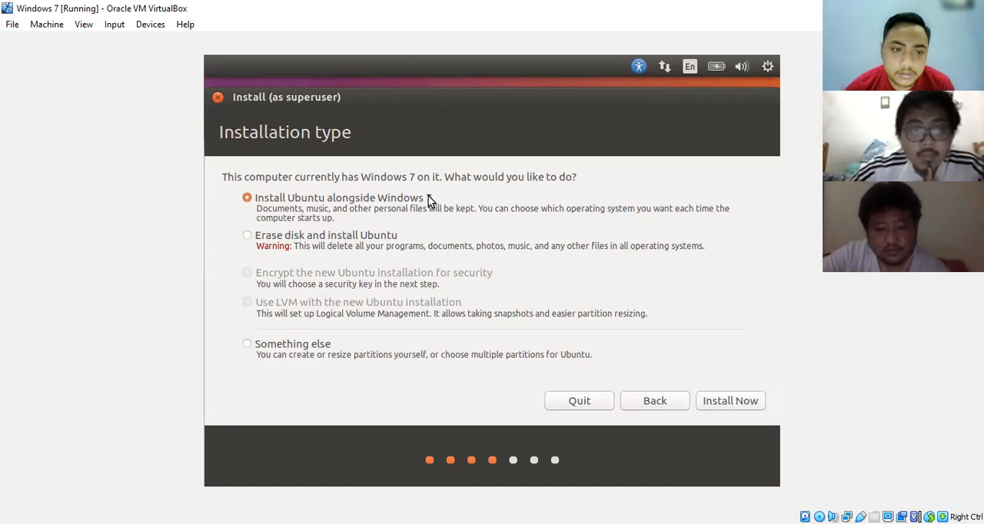
left_click(254, 348)
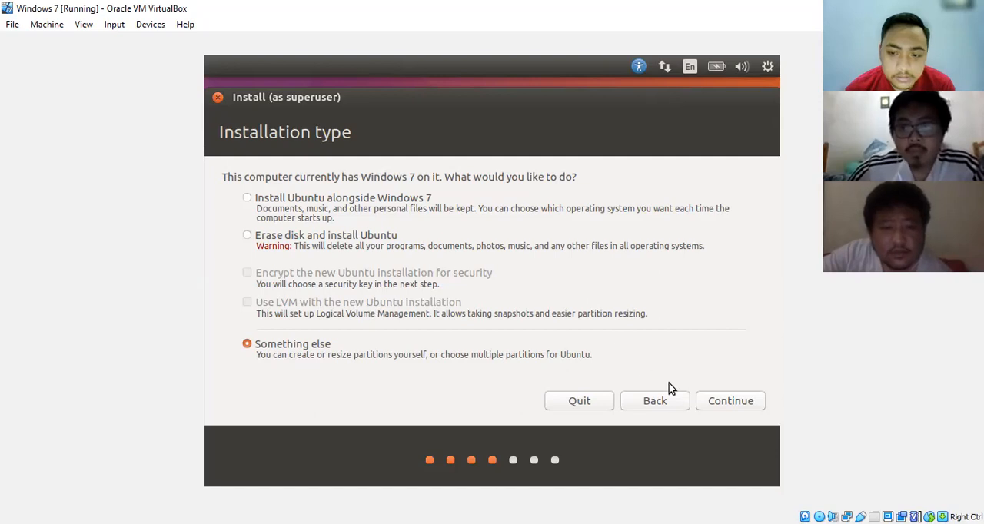
left_click(720, 410)
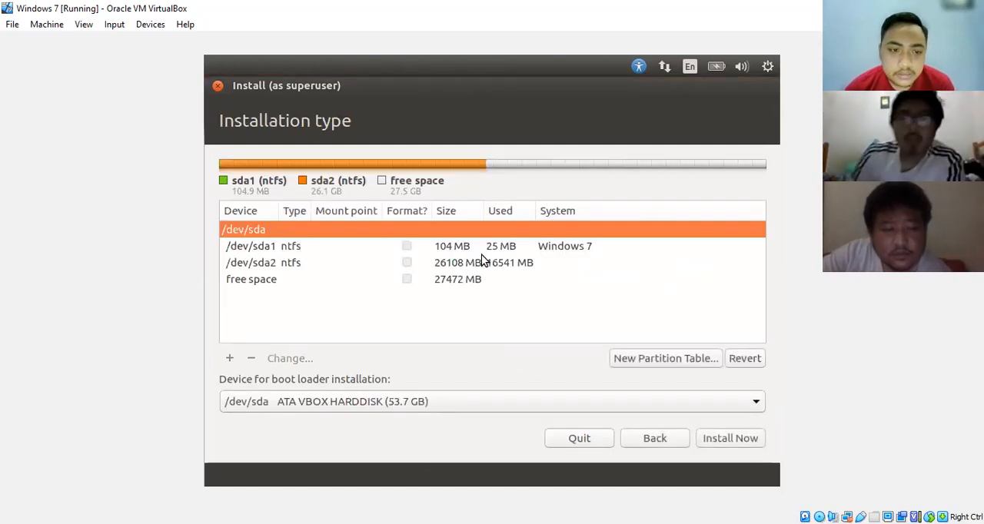
- Create a 4096 MB logical swap area at the beginning of the free space on /dev/sda
left_click(455, 262)
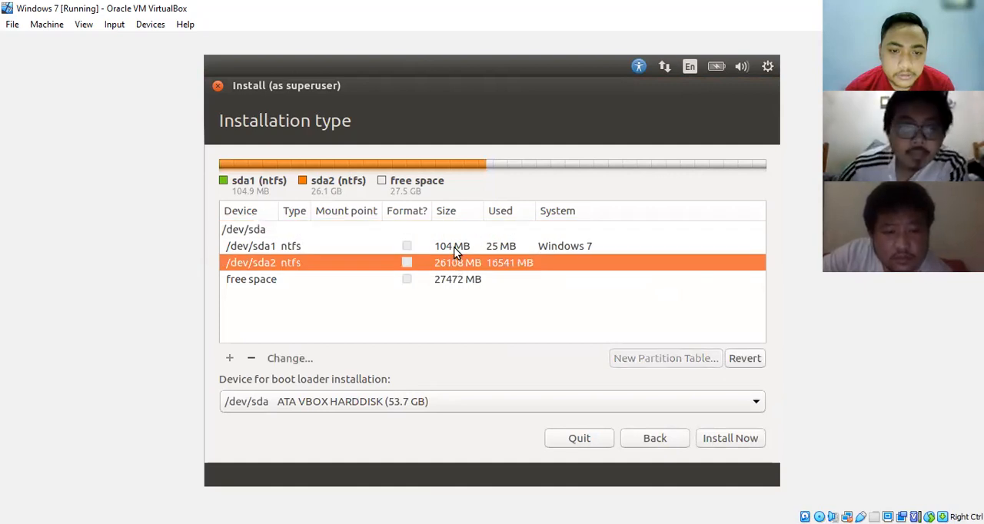
left_click(453, 248)
left_click(510, 263)
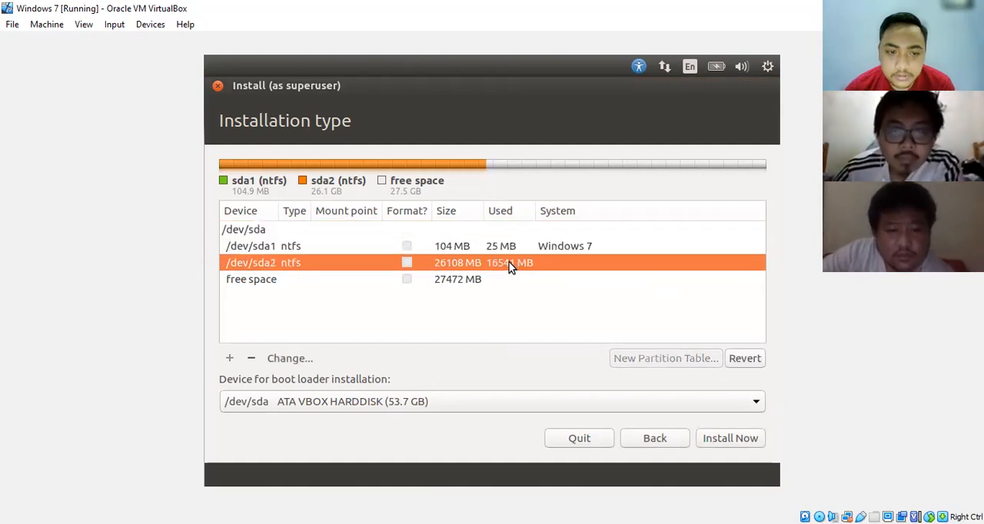
left_click(446, 282)
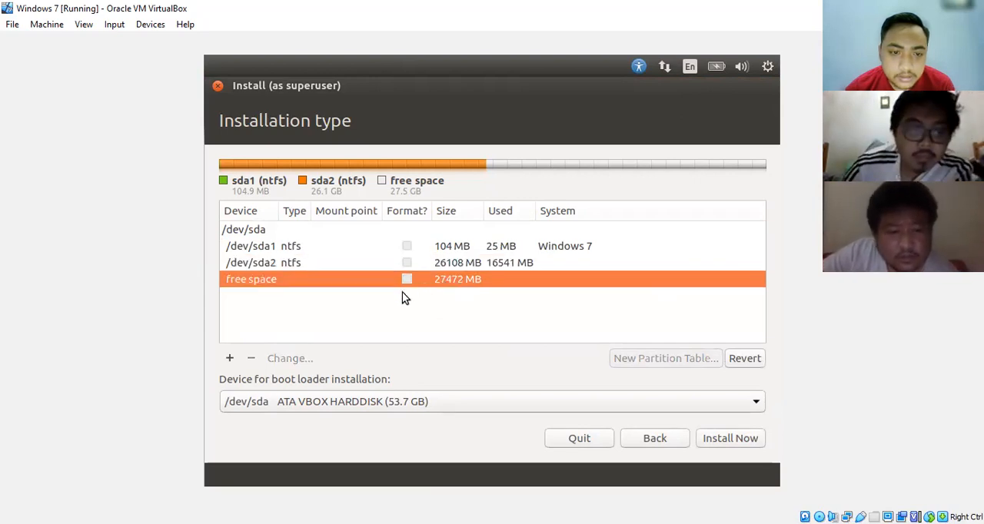
left_click(231, 359)
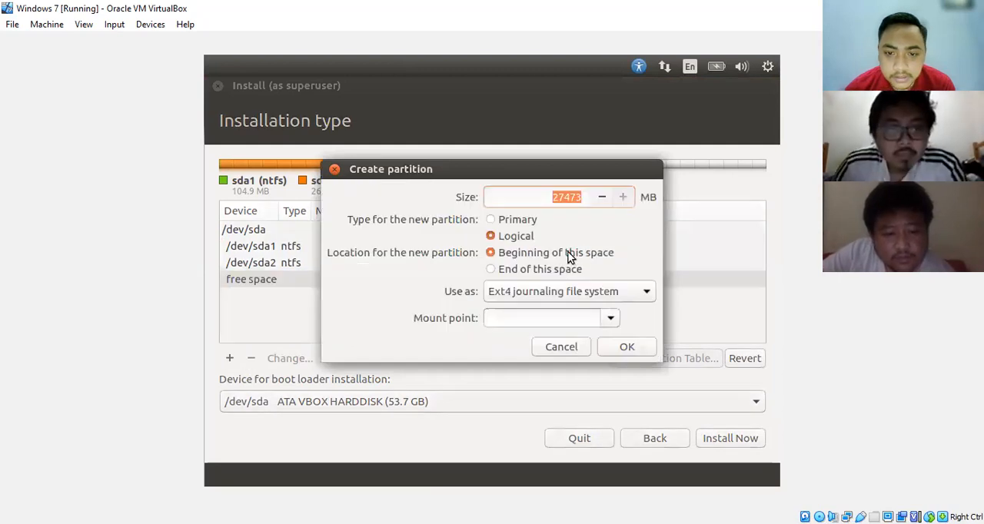
left_click(567, 289)
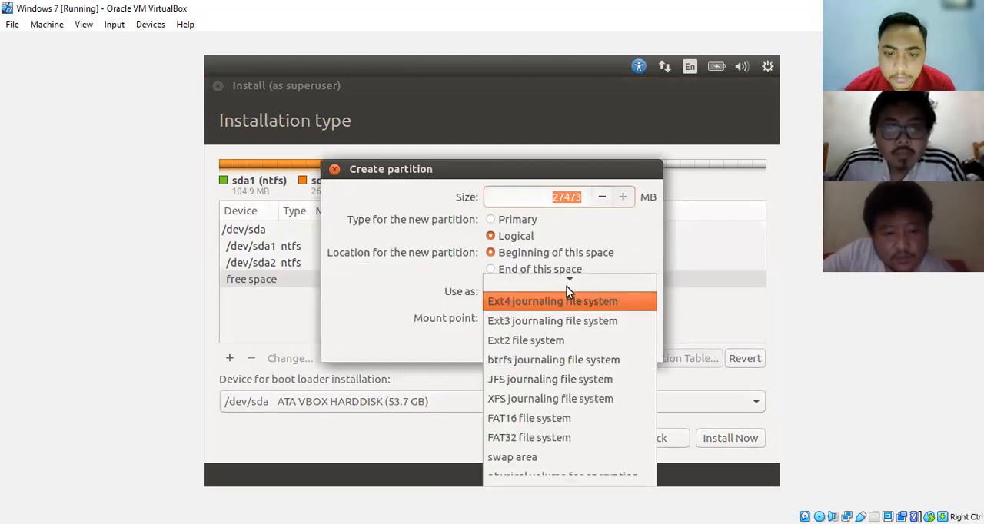
left_click(544, 458)
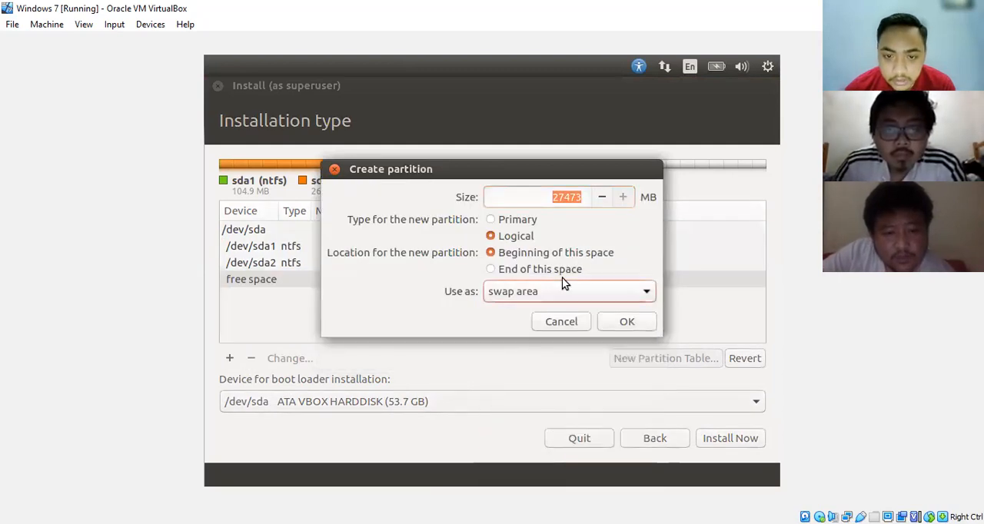
left_click(578, 197)
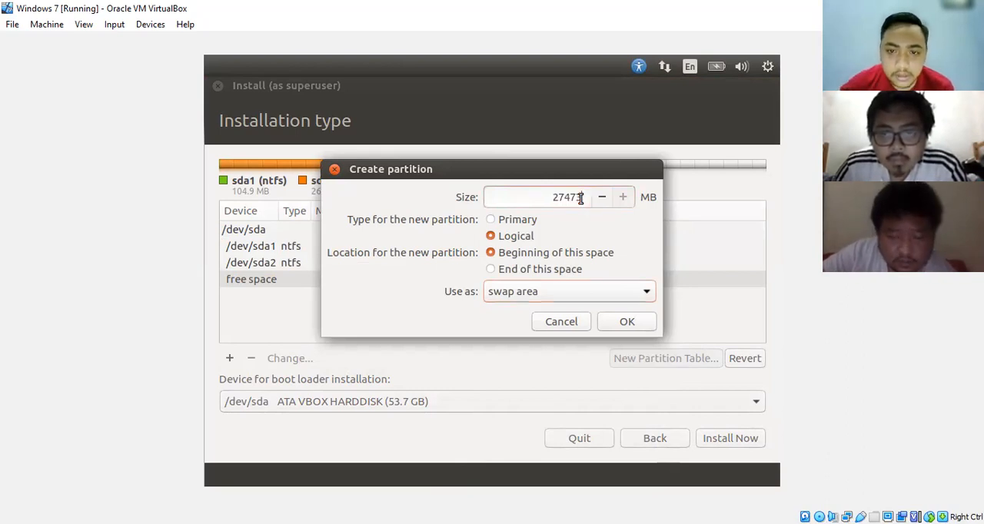
key("BackSpace")
key("BackSpace")
key("BackSpace")
key("BackSpace")
key("BackSpace")
type("4")
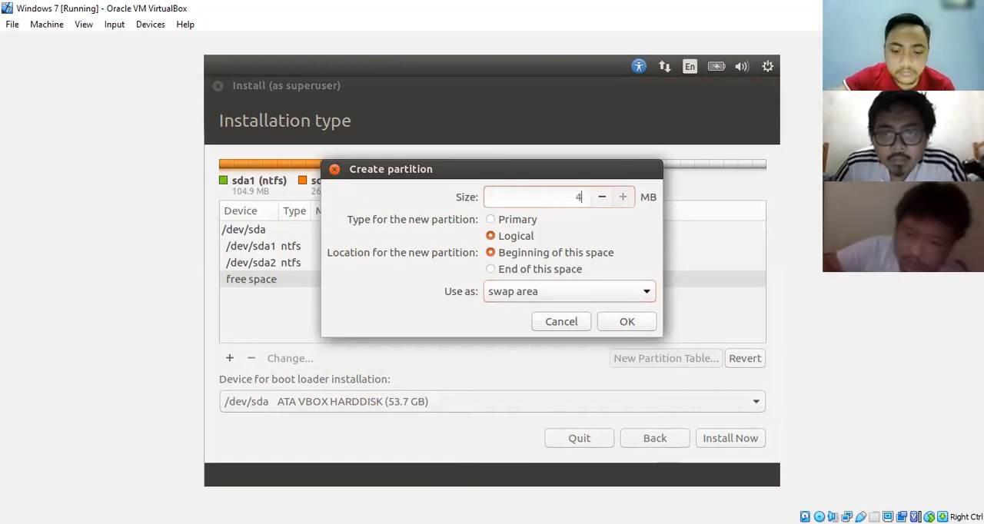
type("096")
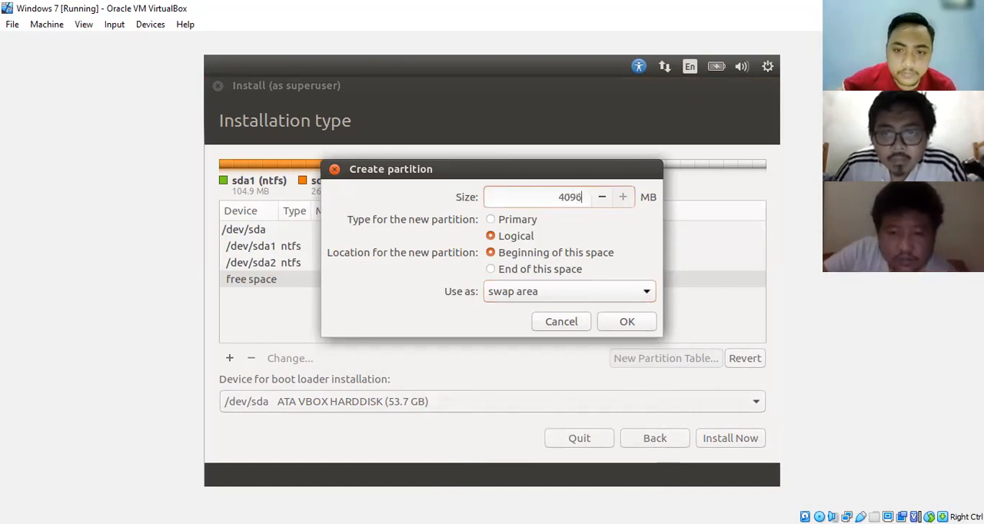
left_click(624, 321)
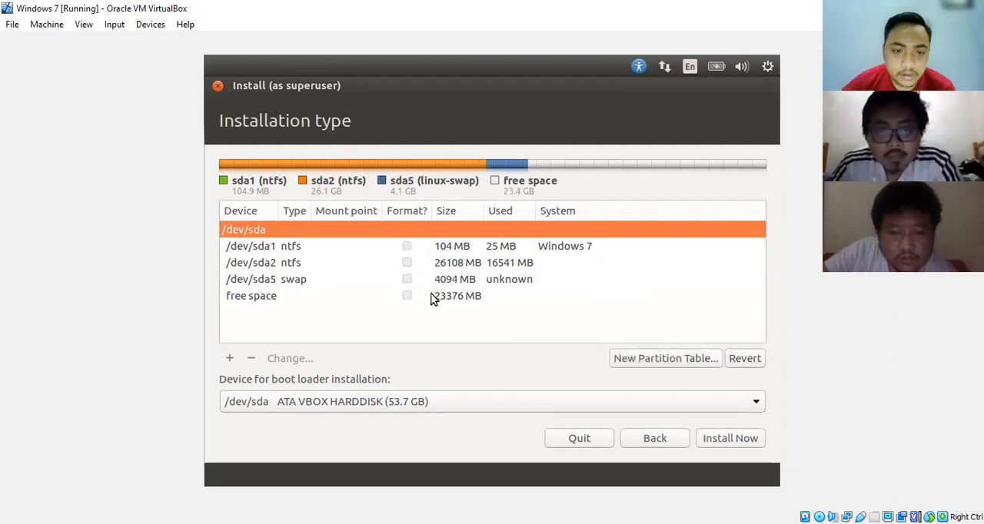
- Create a 23377 MB logical Ext4 partition in the remaining free space with the mount point /
left_click(432, 298)
left_click(238, 356)
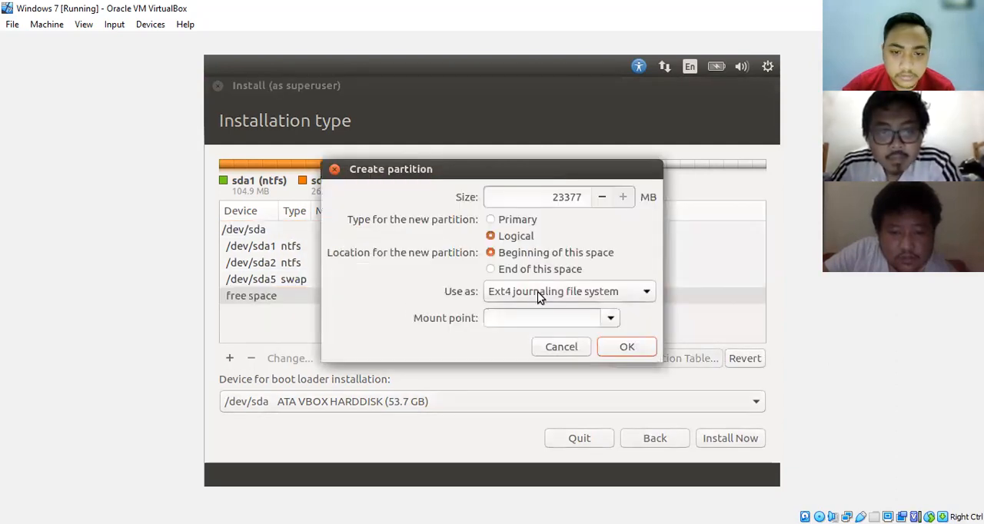
left_click(610, 317)
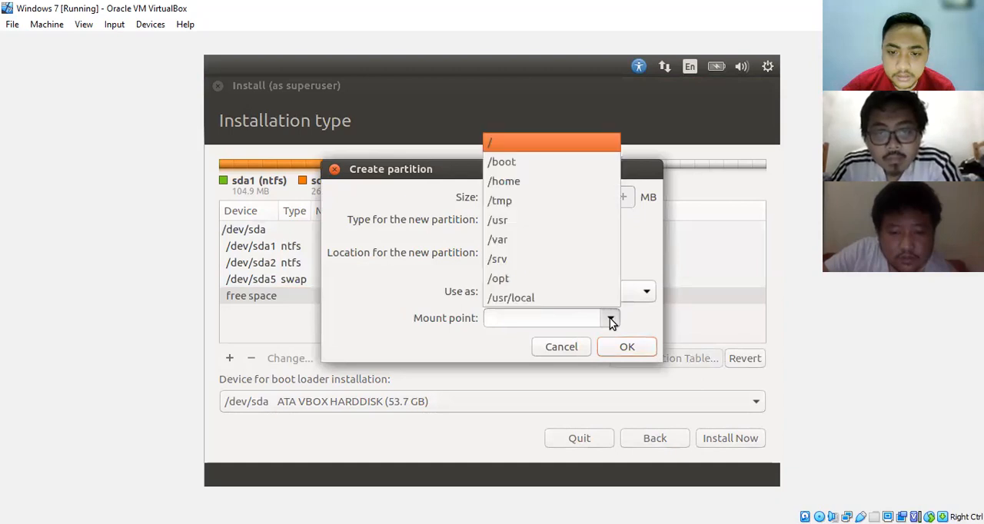
left_click(534, 144)
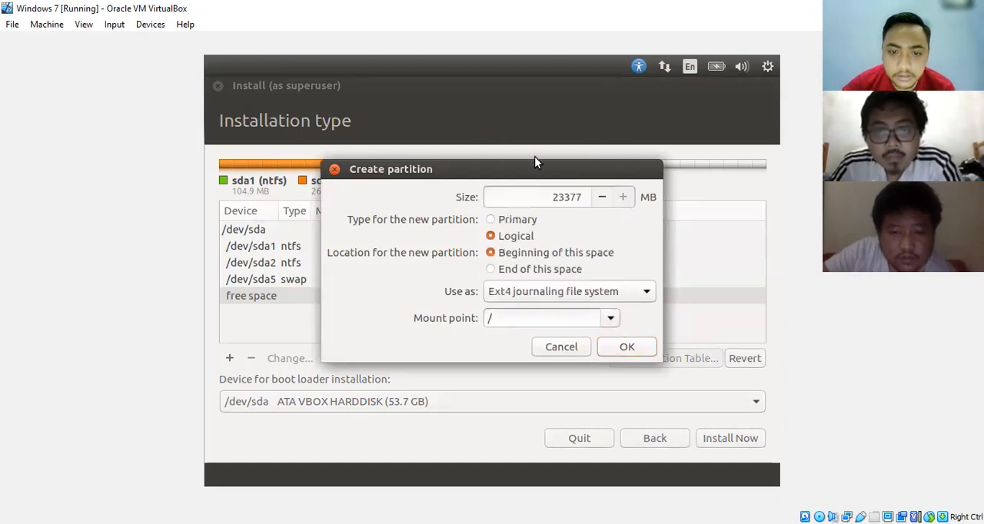
left_click(626, 348)
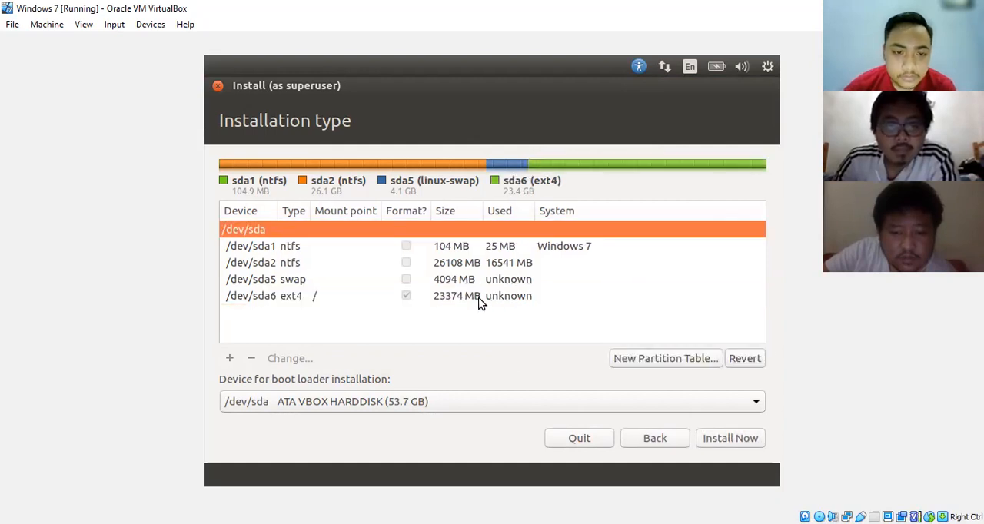
- Start the installation with the new swap and ext4 partitions and write the changes to disk
left_click(324, 296)
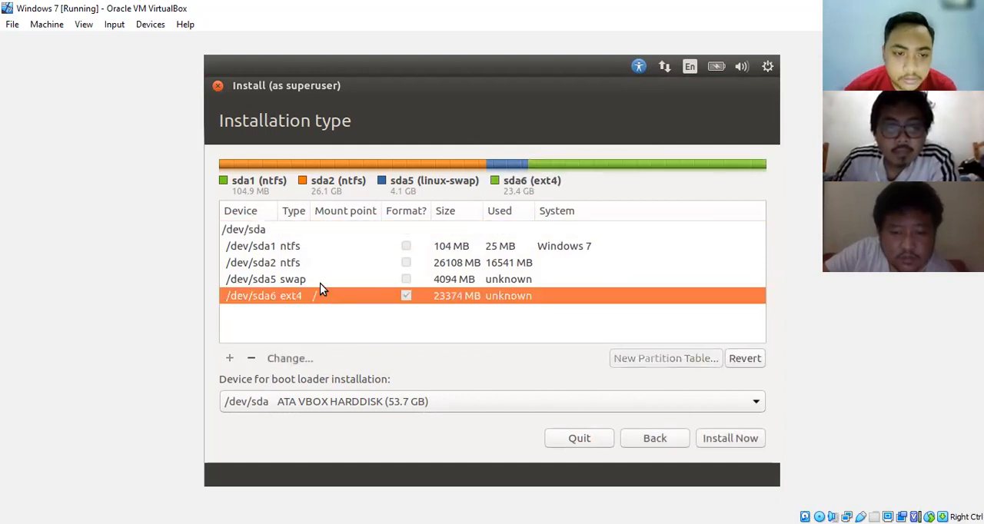
left_click(319, 283)
left_click(319, 300)
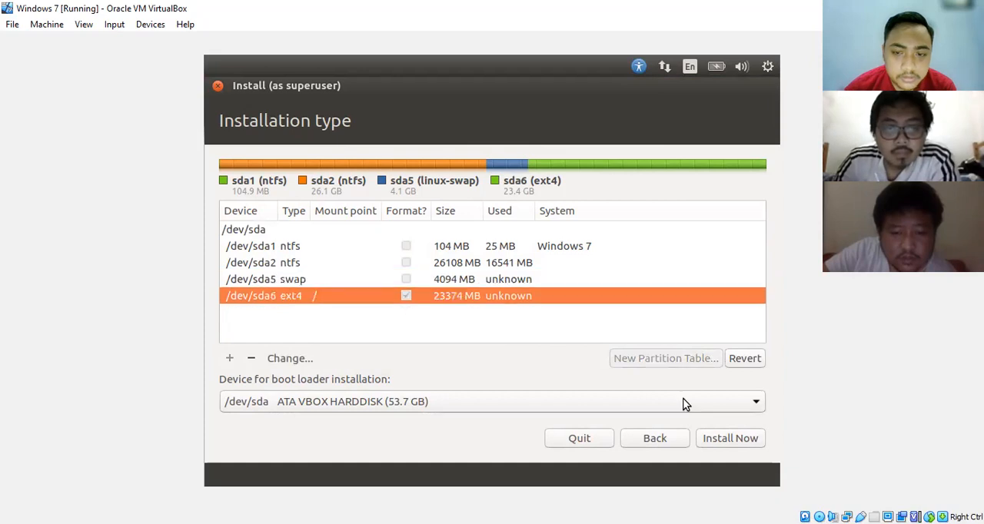
left_click(723, 438)
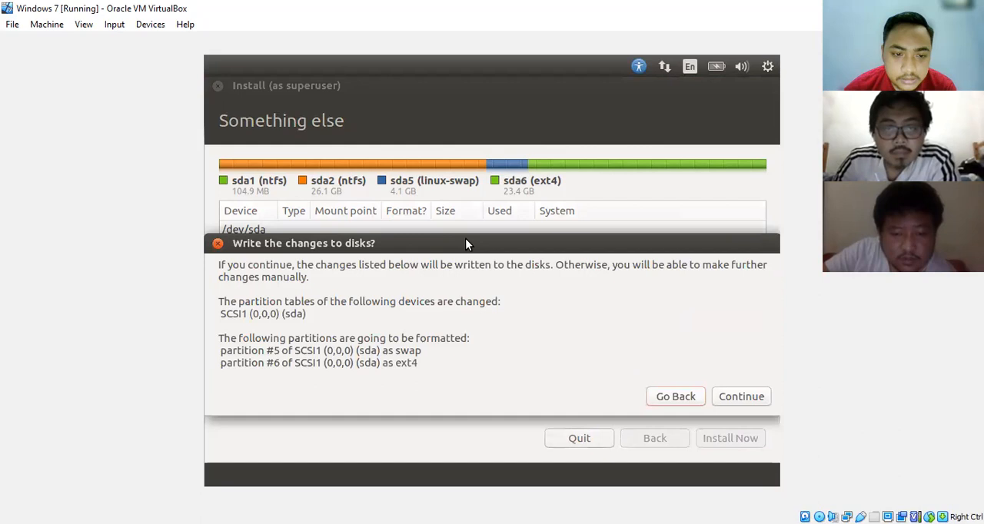
left_click_drag(461, 242, 614, 236)
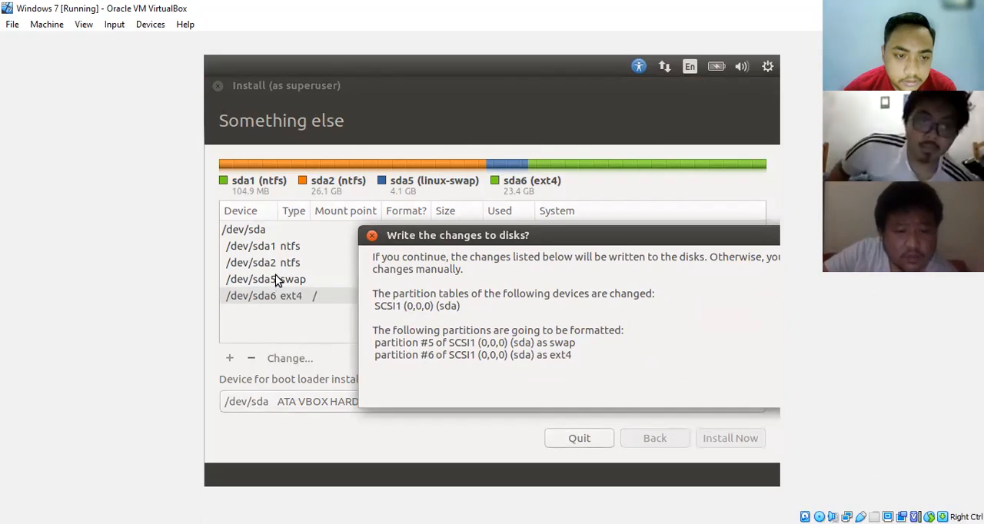
left_click_drag(641, 235, 456, 231)
left_click(714, 385)
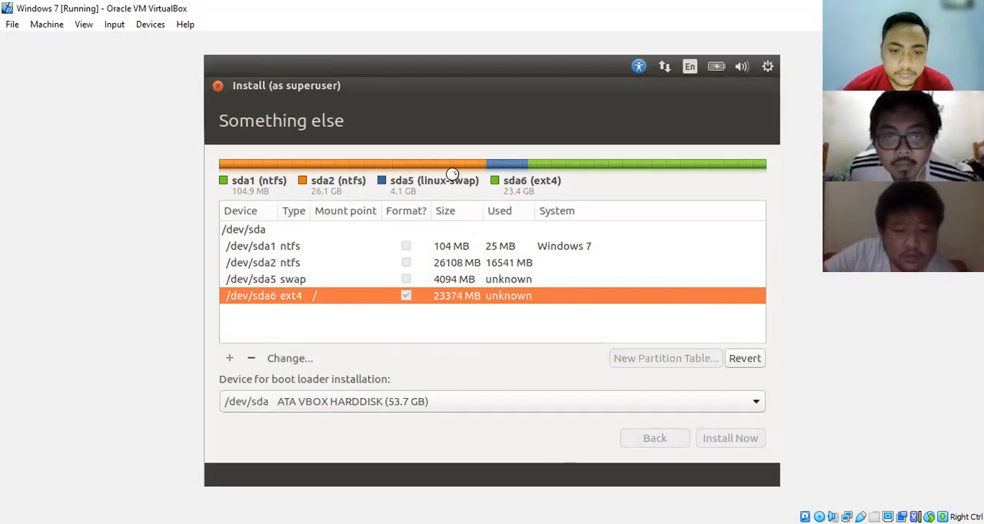
- Set the installation's location to Jakarta and continue to the keyboard layout settings
left_click(341, 411)
key("BackSpace")
key("BackSpace")
key("BackSpace")
key("BackSpace")
key("BackSpace")
key("BackSpace")
key("BackSpace")
key("BackSpace")
type("Jak")
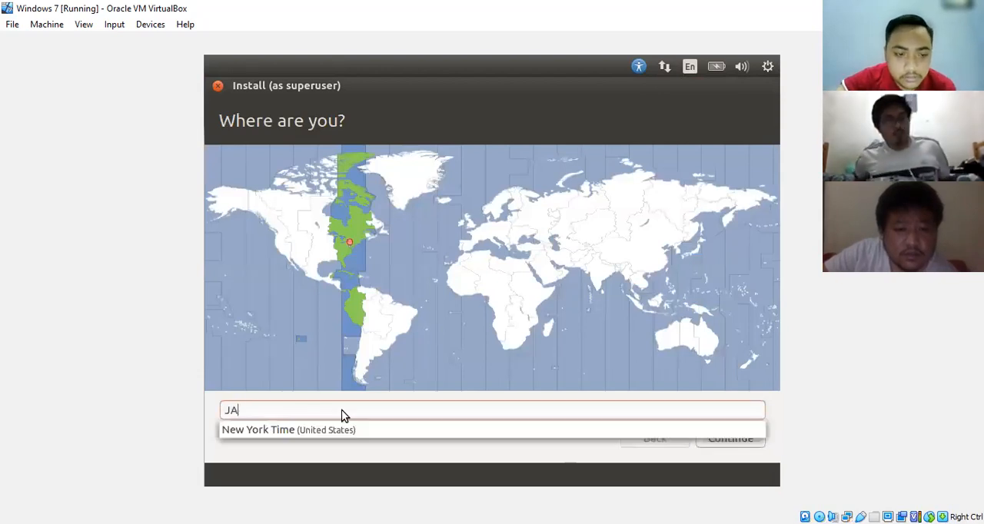
key("BackSpace")
key("BackSpace")
type("akar")
left_click(268, 429)
left_click(732, 441)
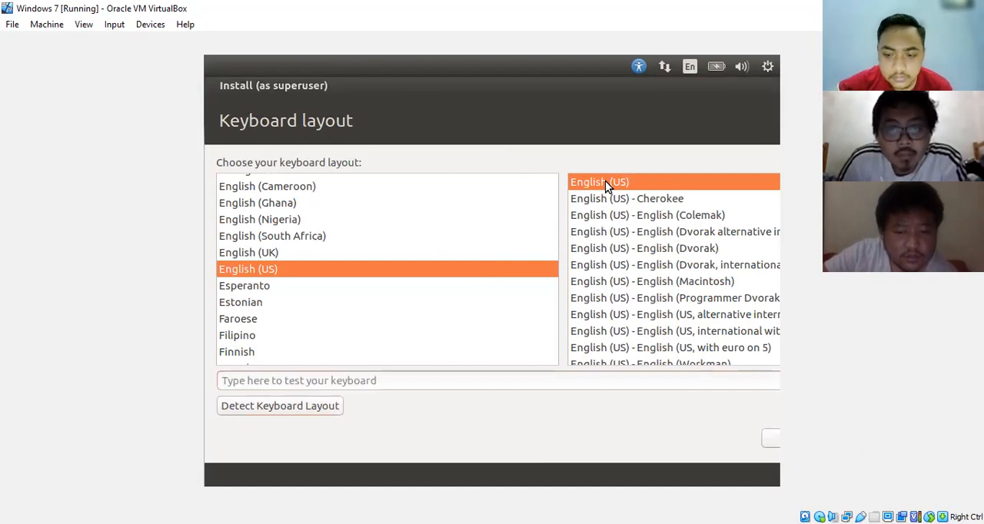
- Try to detect the keyboard layout automatically, and close the detection dialog
key("Return")
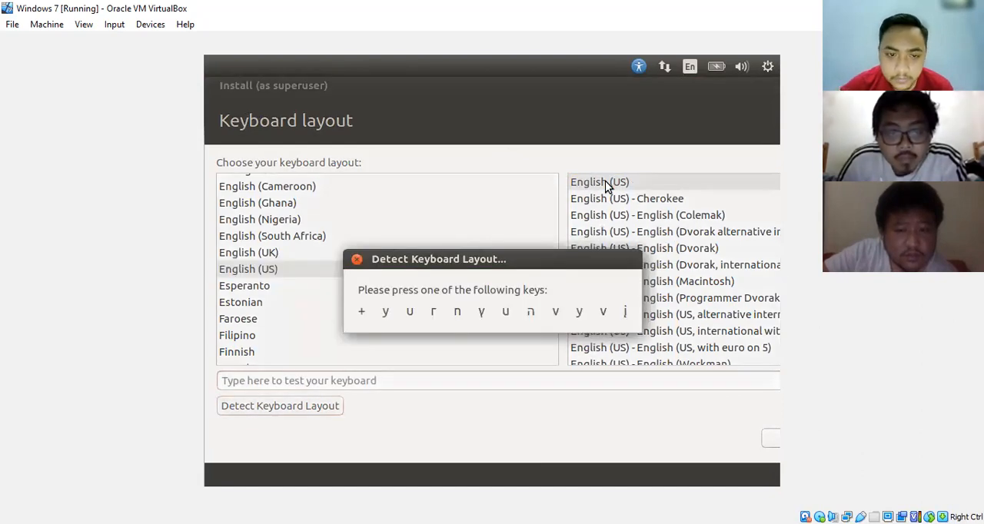
left_click(358, 259)
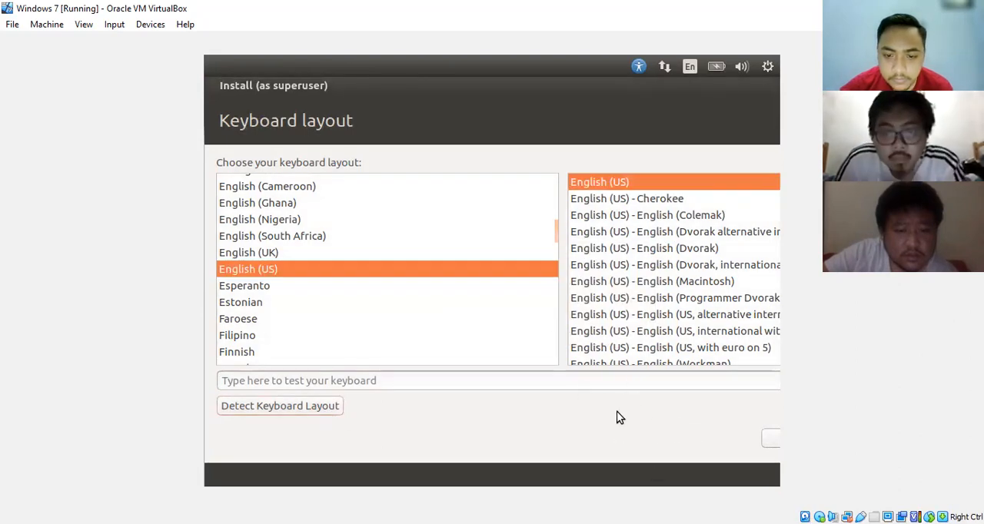
- Accept the English (US) keyboard layout and enter Kelompok-2 as the name for the new Ubuntu account
key("Return")
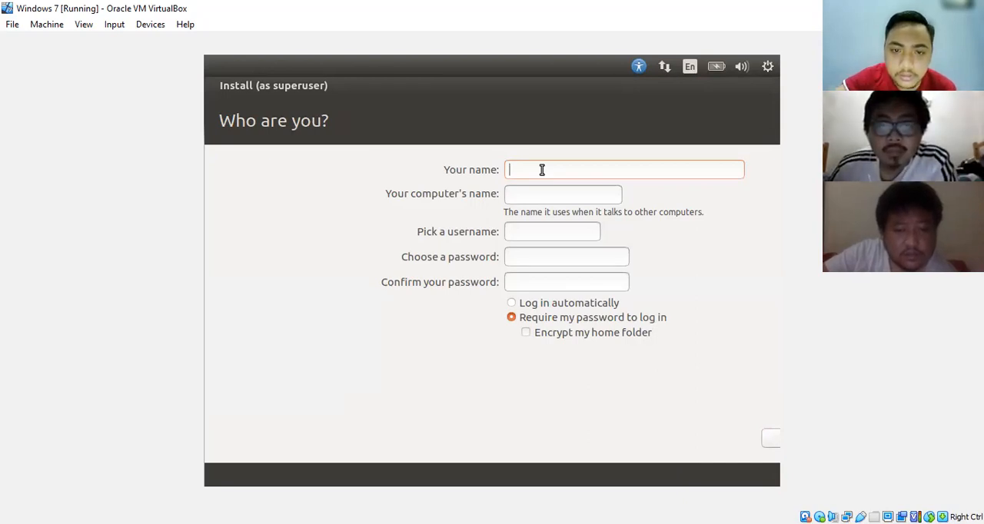
type("Kel")
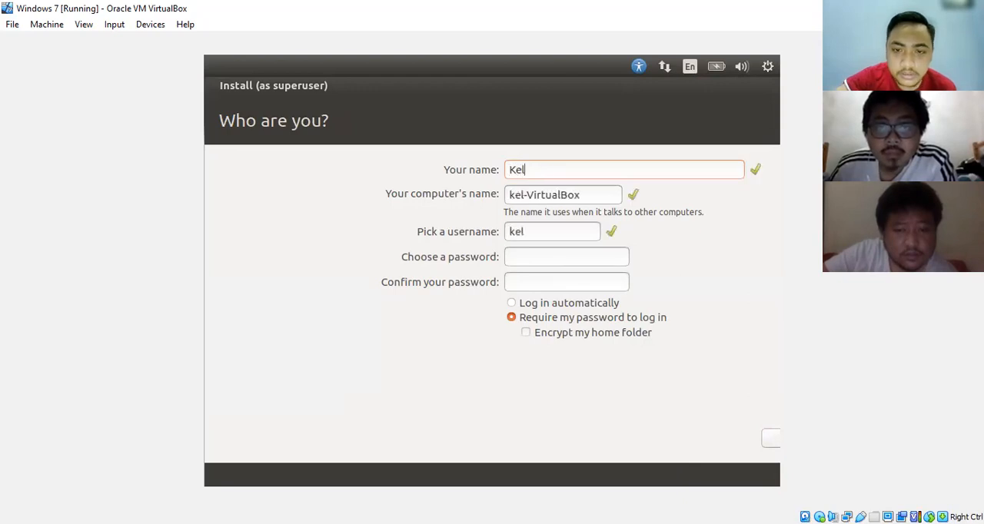
type("ompo")
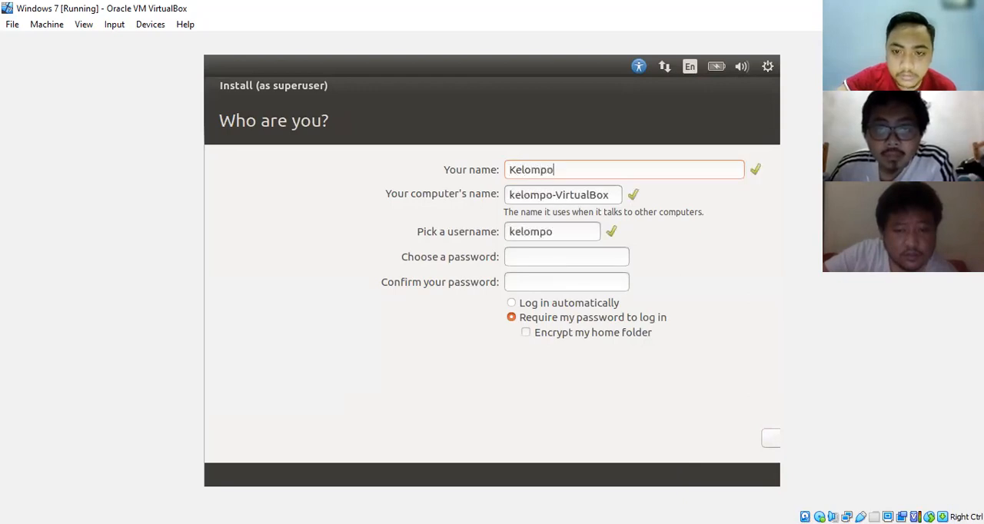
type("k 2")
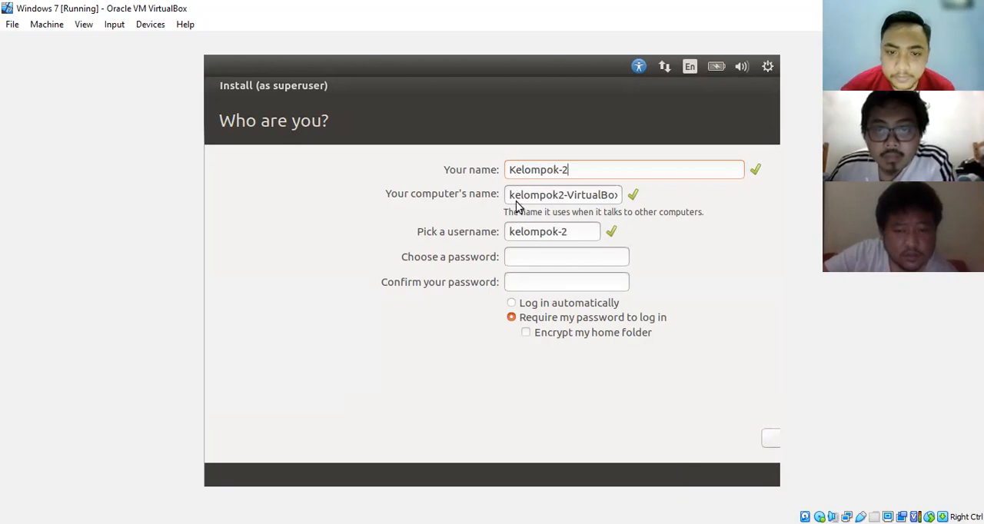
- Choose and confirm the account password, keep the password required for login, and continue the installation
left_click(536, 259)
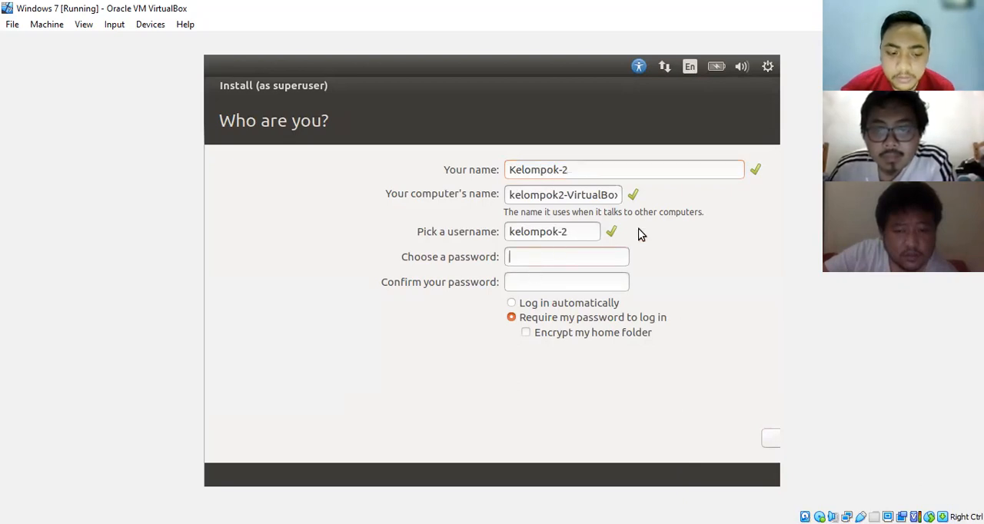
type("12345")
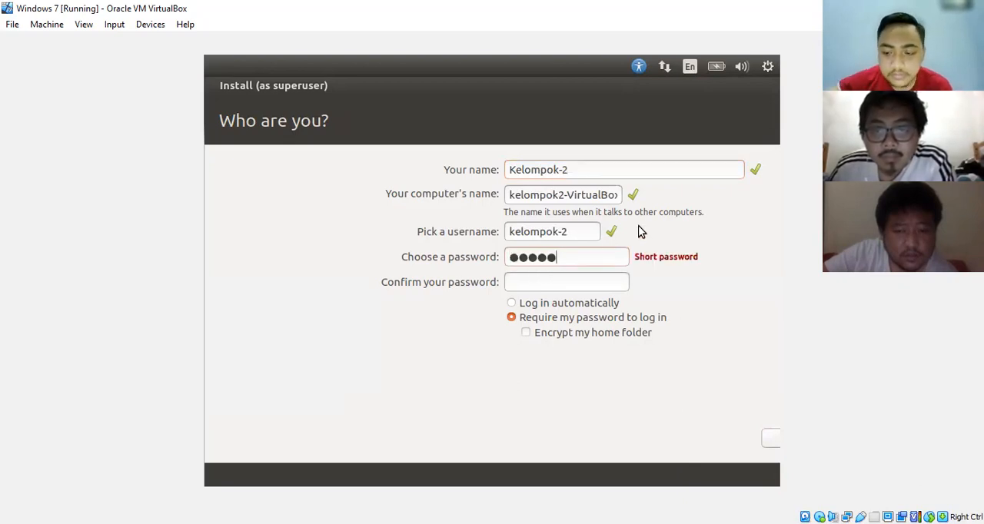
key("BackSpace")
key("BackSpace")
key("BackSpace")
key("BackSpace")
key("BackSpace")
type("1234567890")
key("Tab")
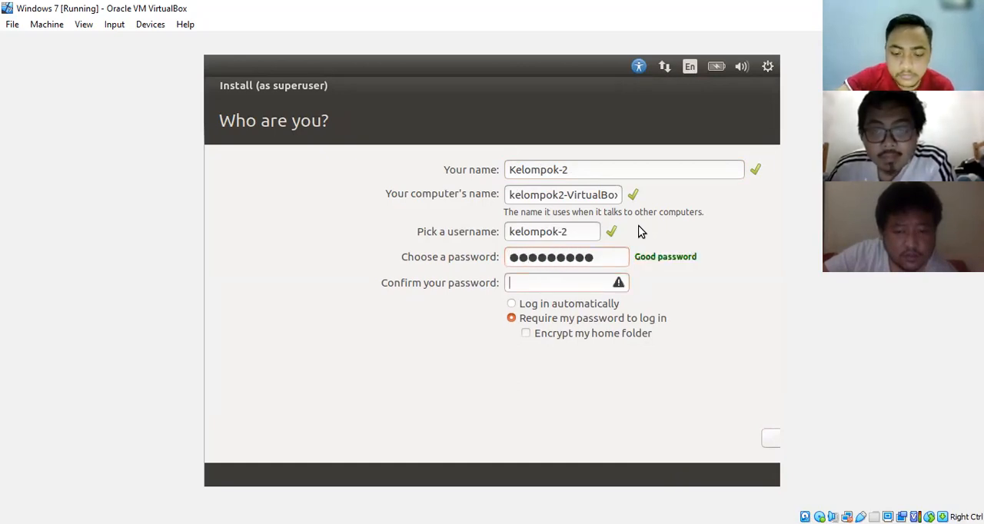
type("1234567890")
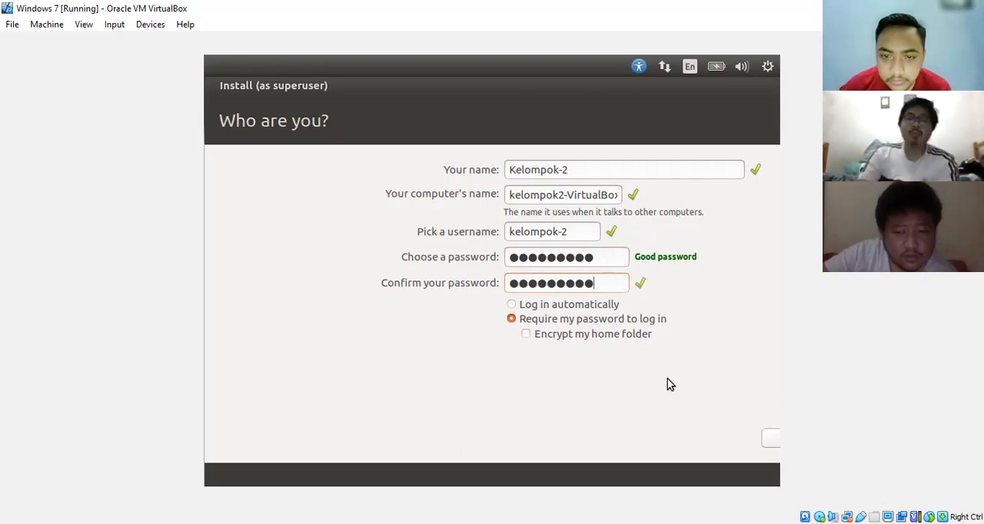
key("Tab")
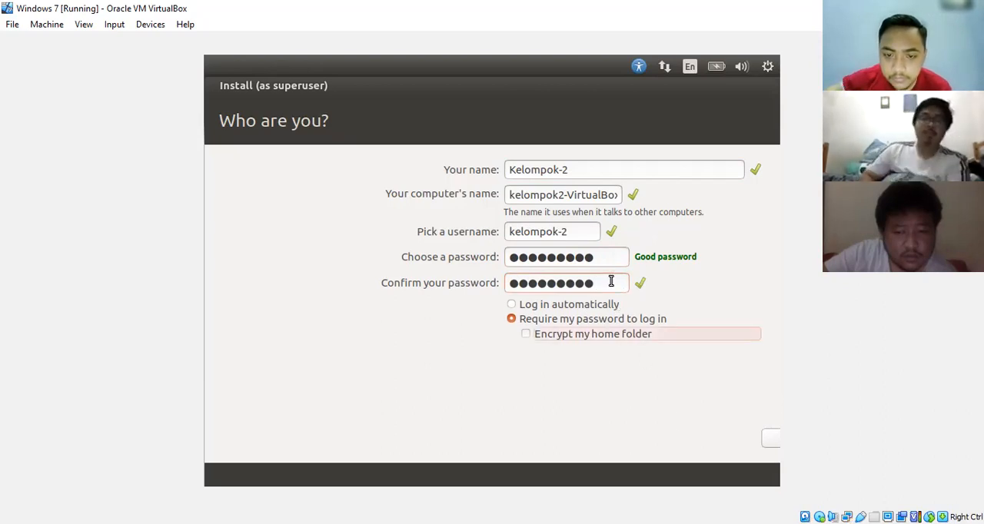
key("Tab")
key("Return")
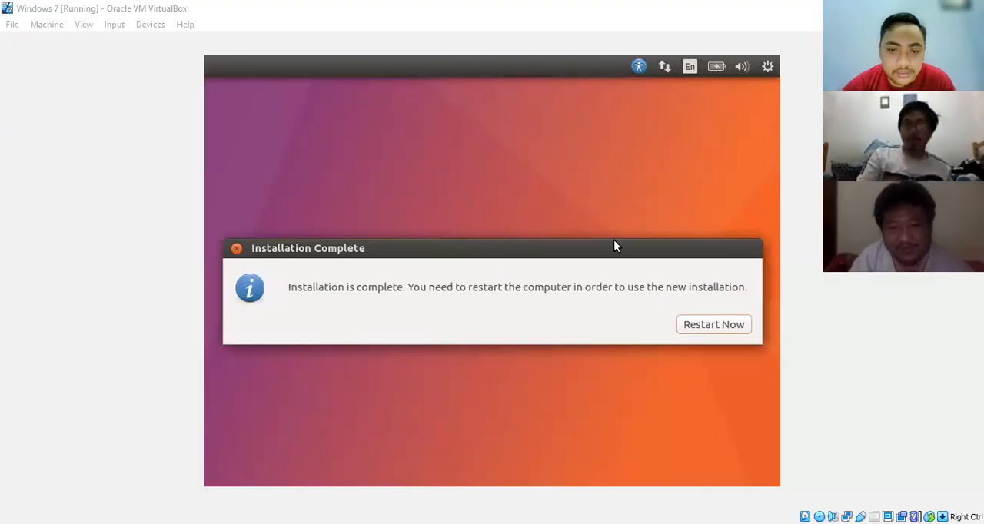
- Restart the virtual machine after the installation, checking that the optical drive holds no installation medium
left_click(712, 326)
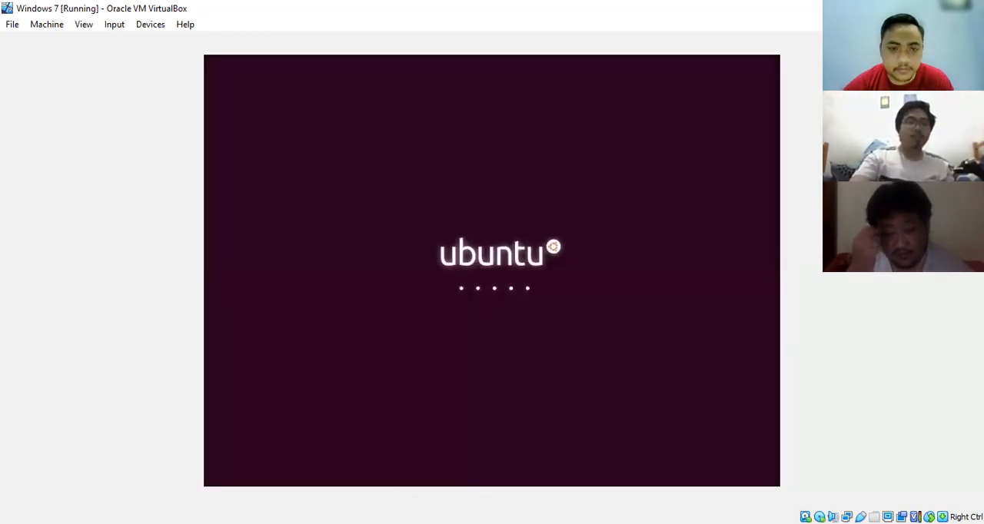
left_click(150, 24)
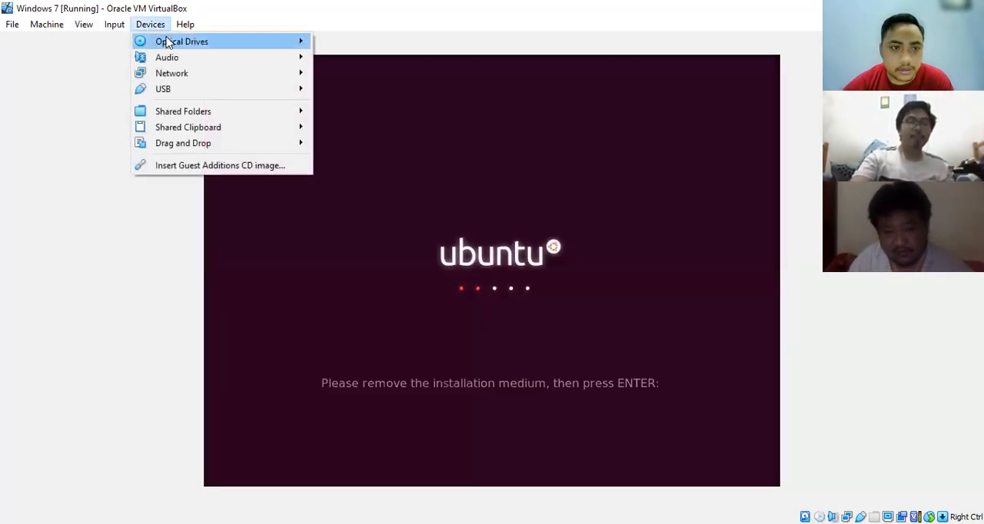
mouse_move(167, 41)
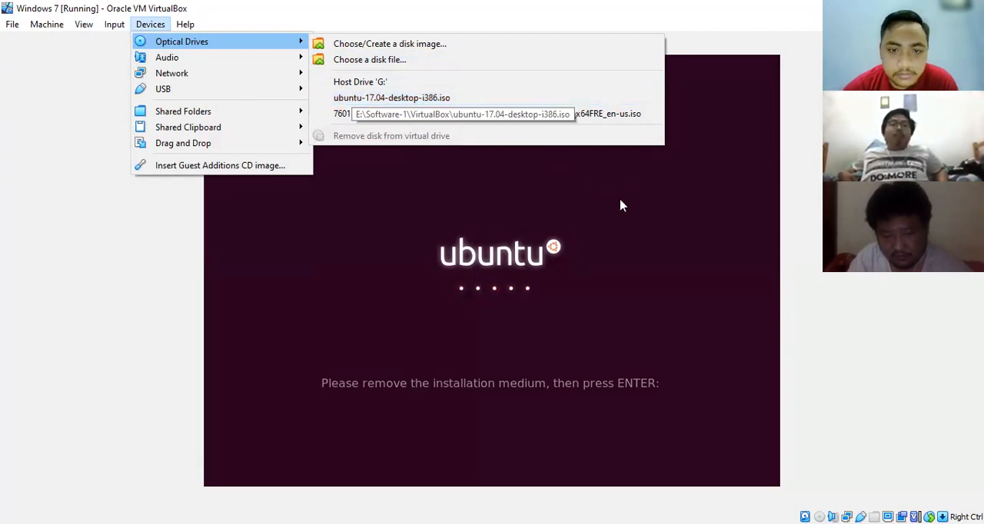
left_click(442, 224)
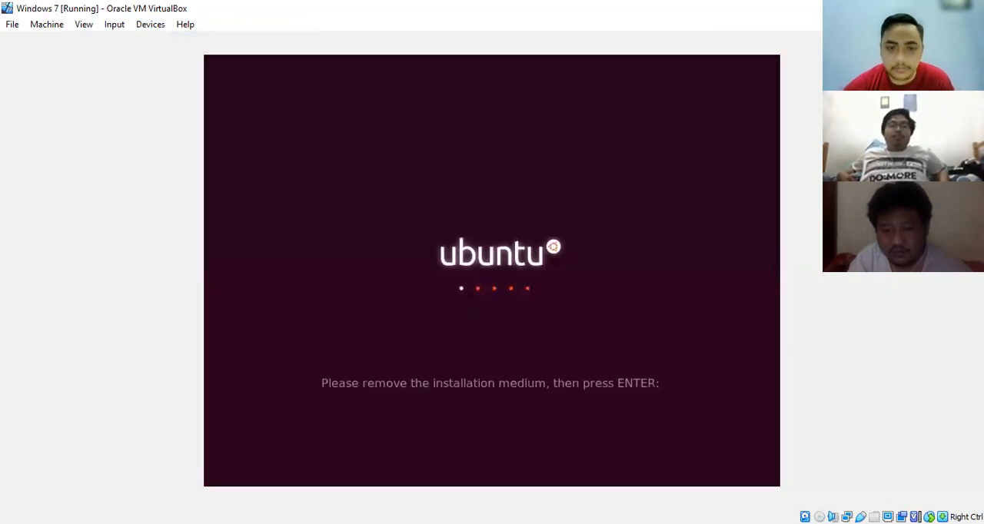
key("Return")
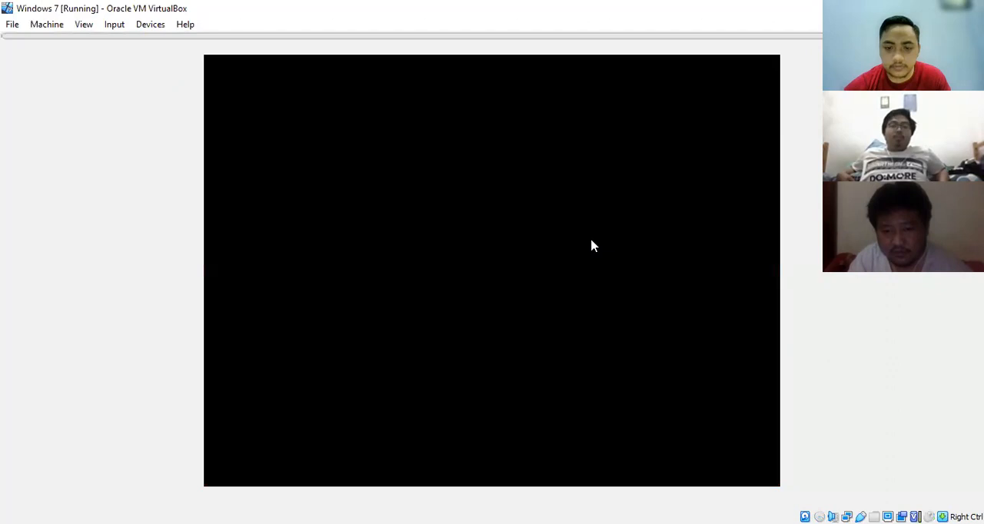
left_click(969, 47)
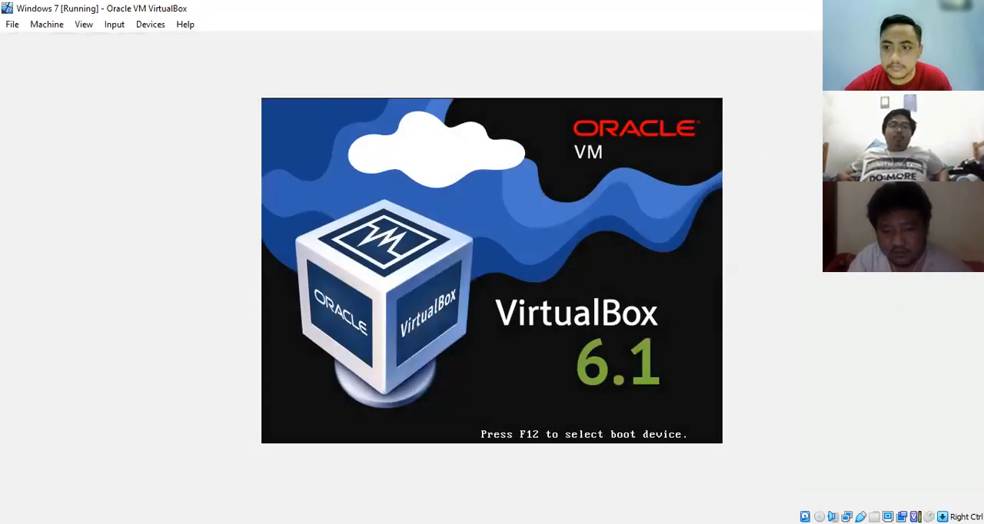
- Go through the GRUB boot menu entries, from Ubuntu down to Windows 7 (on /dev/sda1)
key("Down")
key("Down")
key("Down")
key("Down")
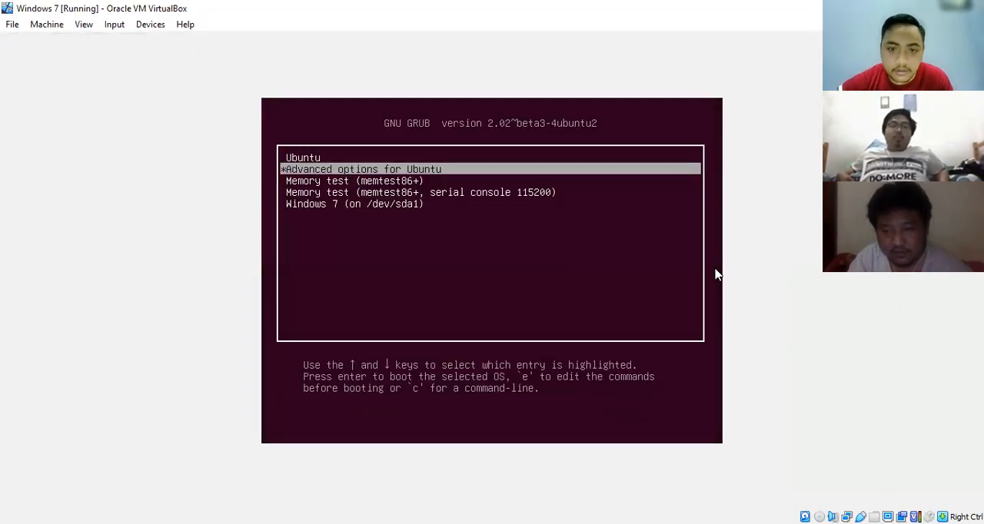
key("Up")
key("Up")
key("Up")
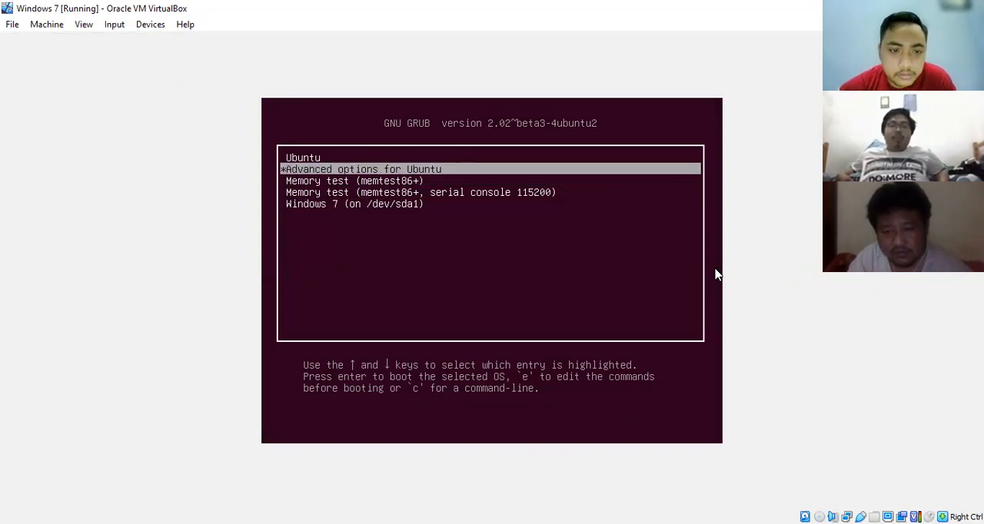
key("Down")
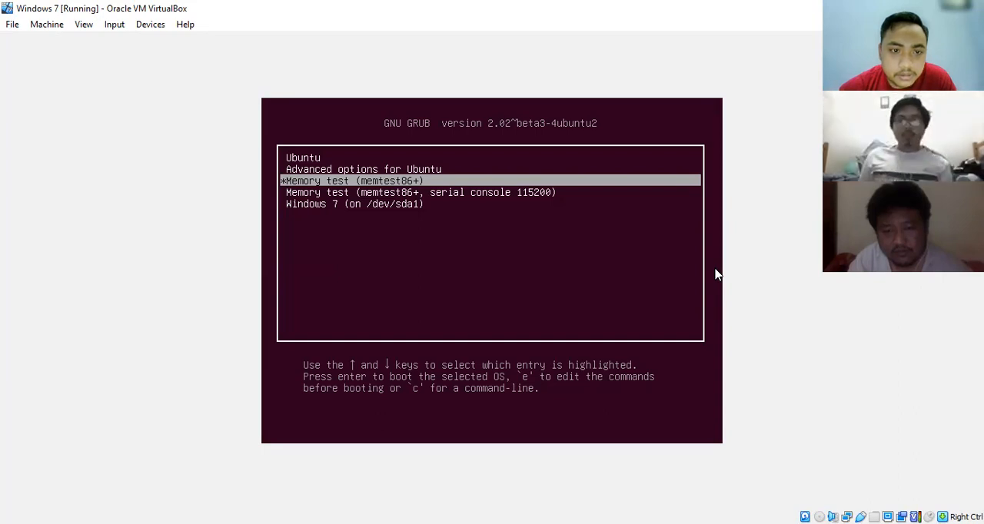
key("Up")
key("Down")
key("Down")
key("Down")
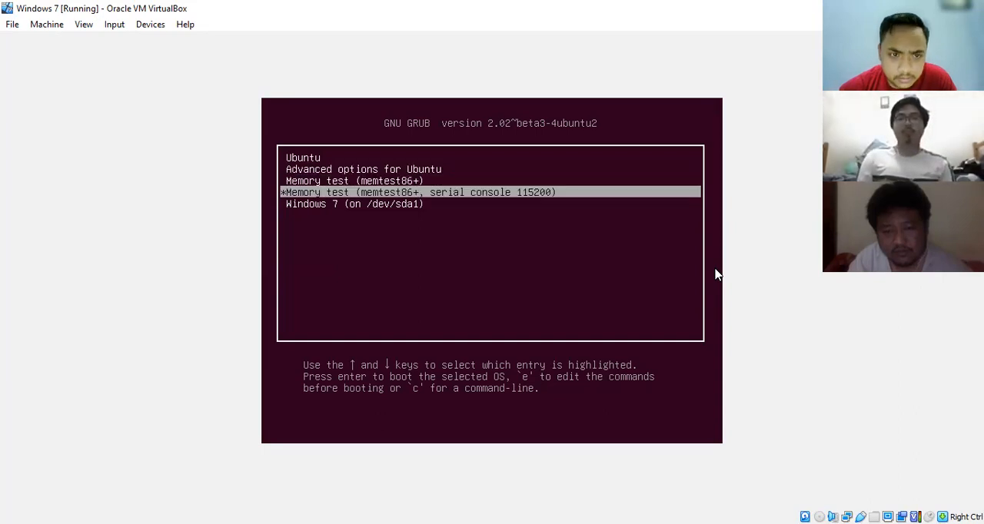
key("Up")
key("Up")
key("Up")
key("Up")
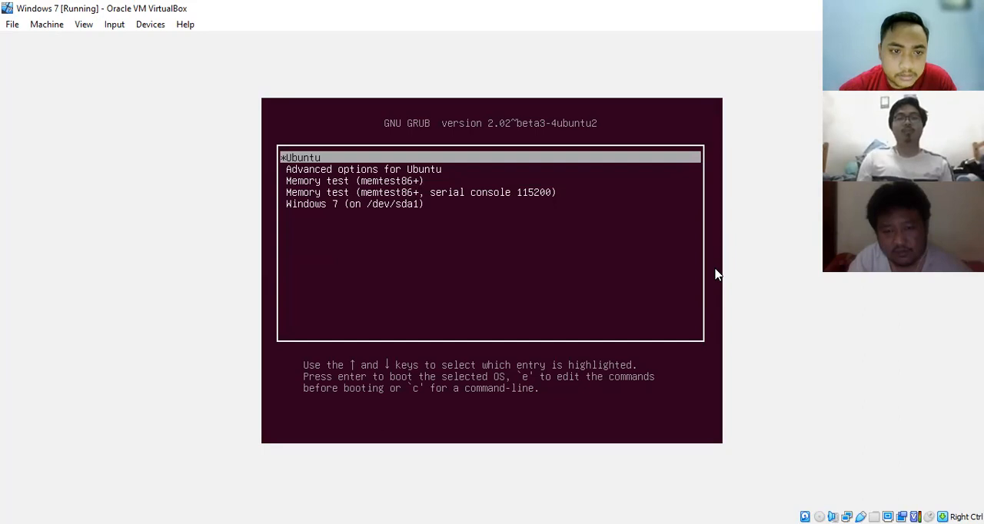
key("Down")
key("Down")
key("Down")
key("Down")
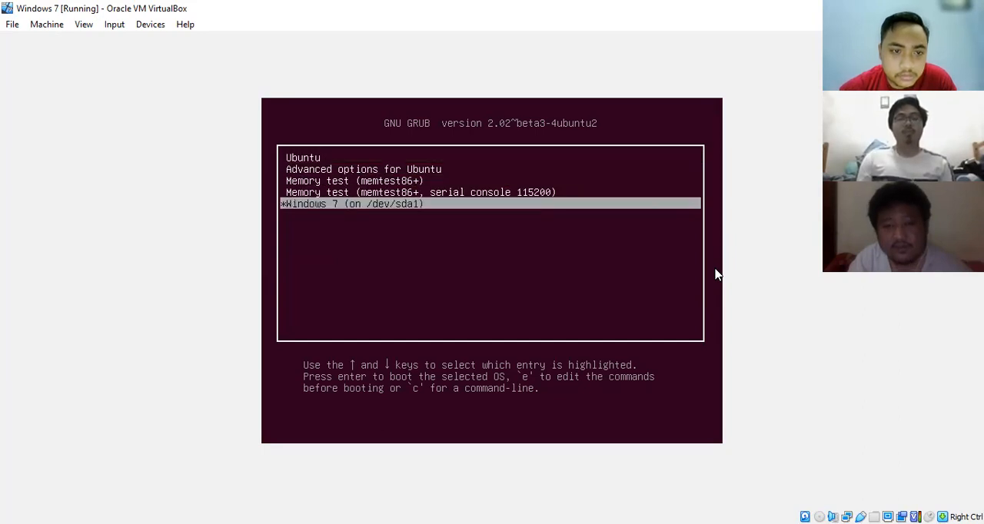
- Boot the Ubuntu entry from the GRUB menu
key("Up")
key("Up")
key("Up")
key("Up")
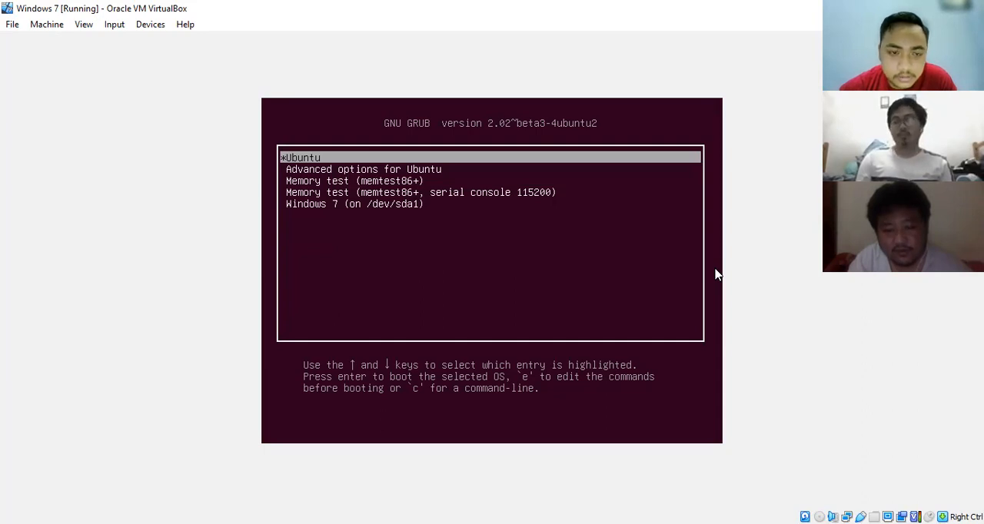
key("Return")
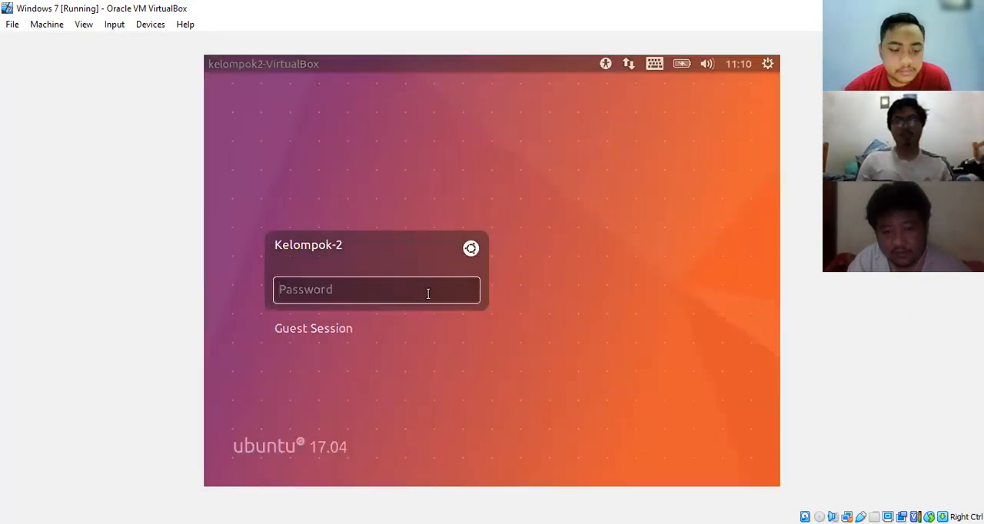
- Log in to the Kelompok-2 account on Ubuntu 17.04 with the account password
key("Caps_Lock")
type("•")
key("Caps_Lock")
type("••••••••")
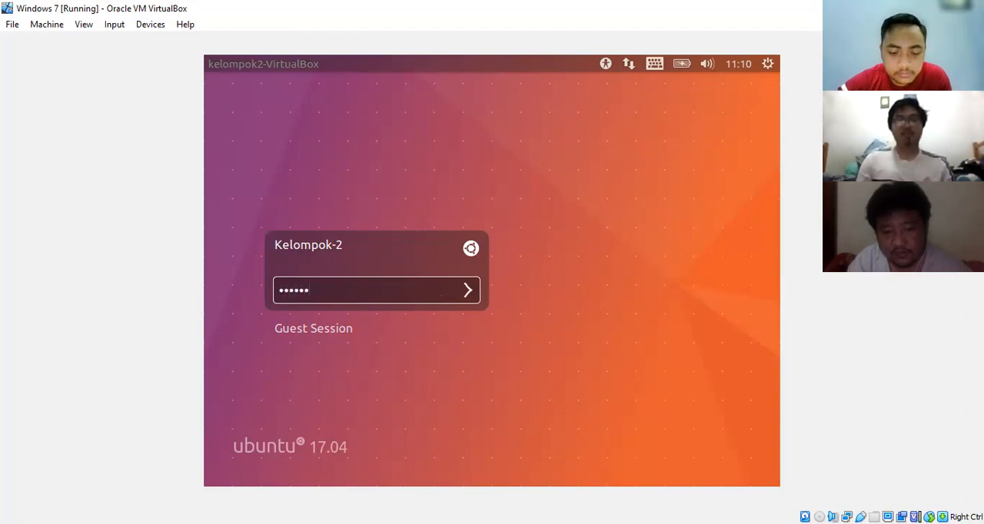
key("Return")
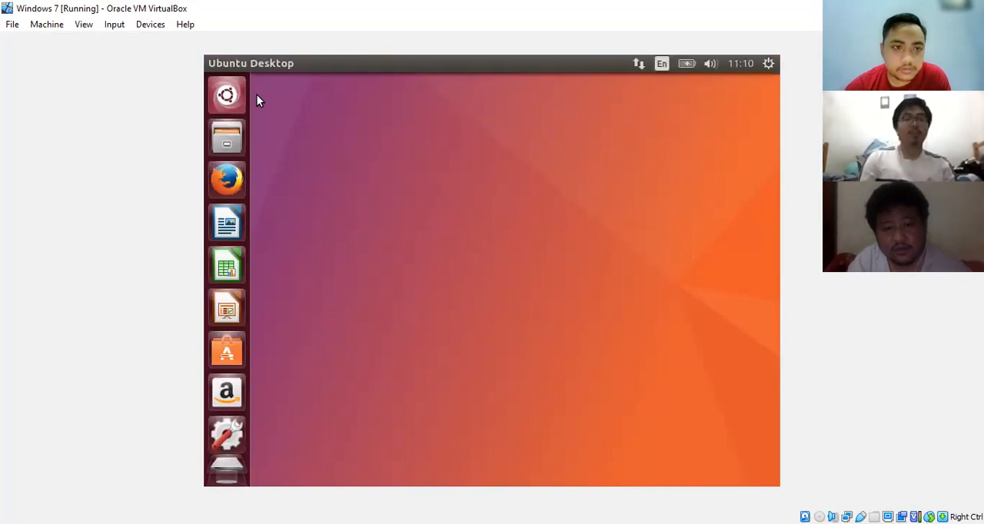
- Open and close the computer search on the Ubuntu desktop, and restart the system
key("super")
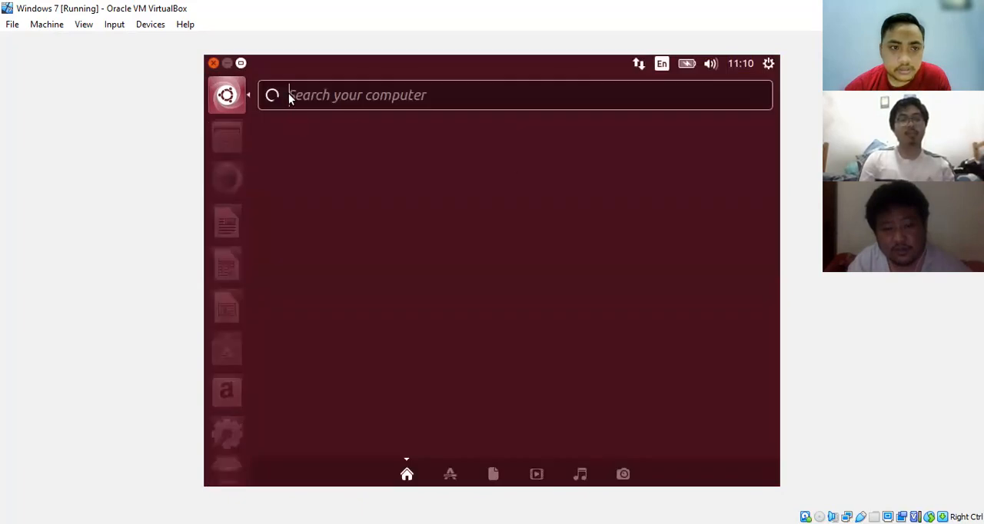
left_click(213, 63)
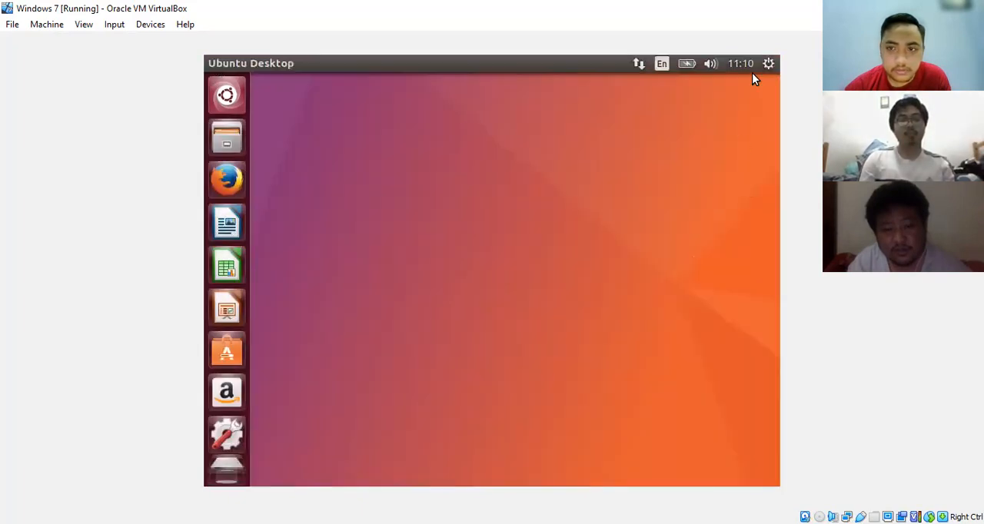
left_click(769, 64)
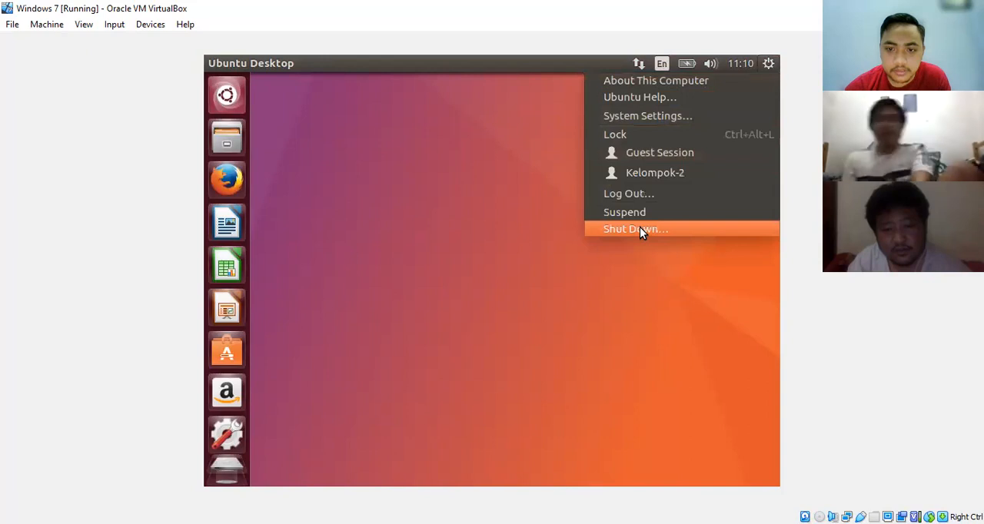
left_click(475, 298)
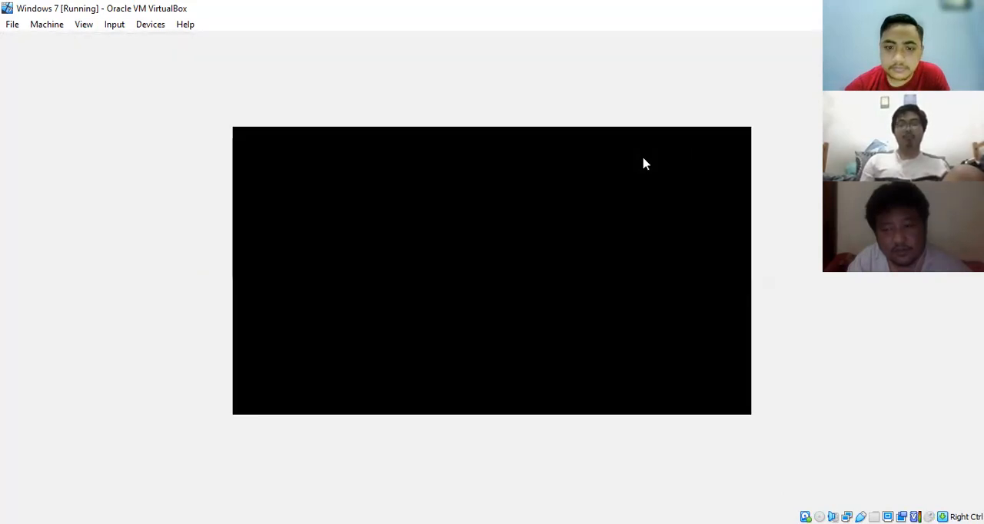
left_click(638, 228)
left_click(635, 165)
- Boot the Windows 7 (on /dev/sda1) entry from the GRUB menu
key("Down")
key("Down")
key("Down")
key("Down")
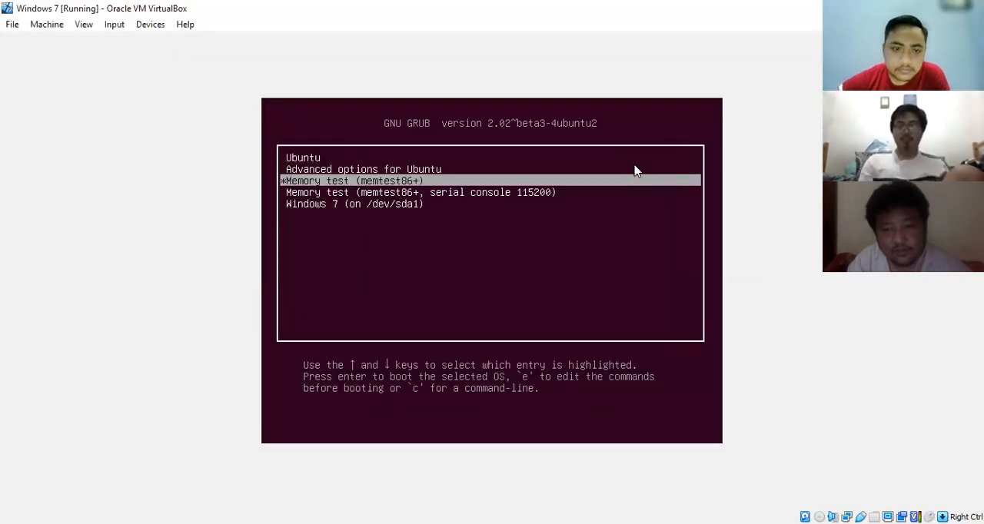
key("Up")
key("Up")
key("Up")
key("Up")
key("Down")
key("Down")
key("Down")
key("Down")
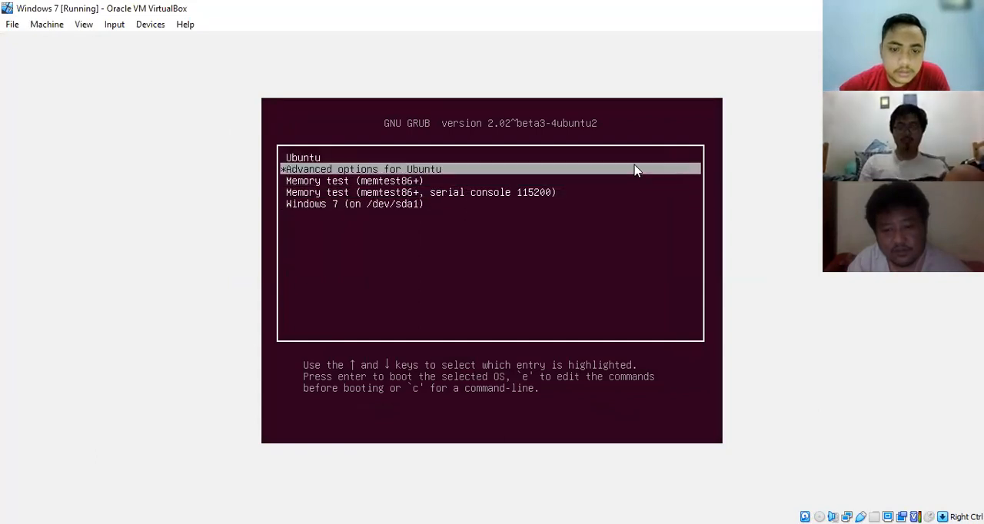
key("Up")
key("Down")
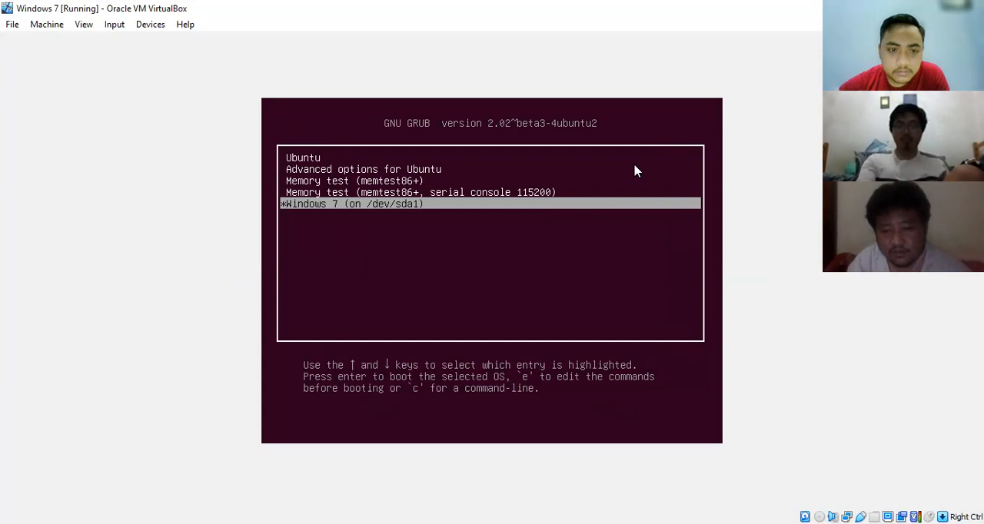
key("Return")
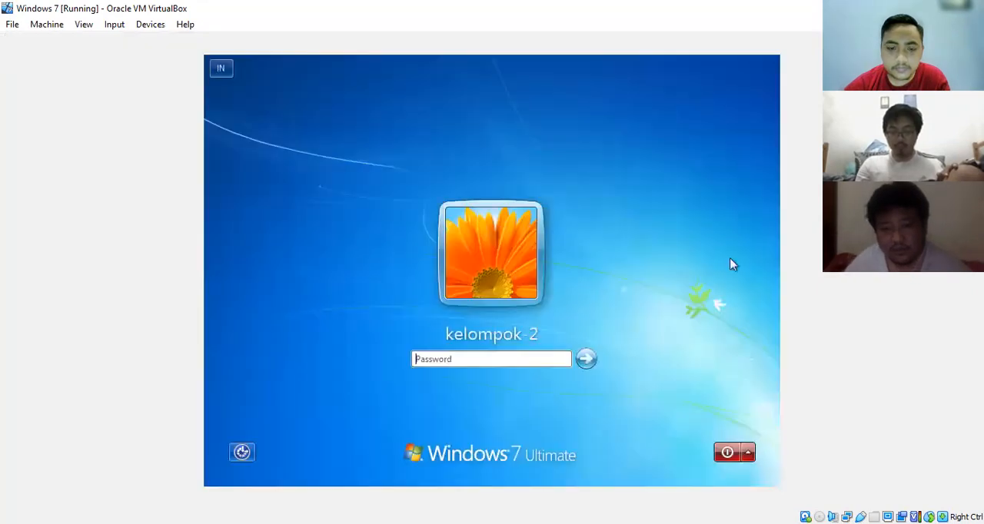
- Log in to the kelompok-2 account on Windows 7 with the account password
left_click(509, 358)
type("•••••")
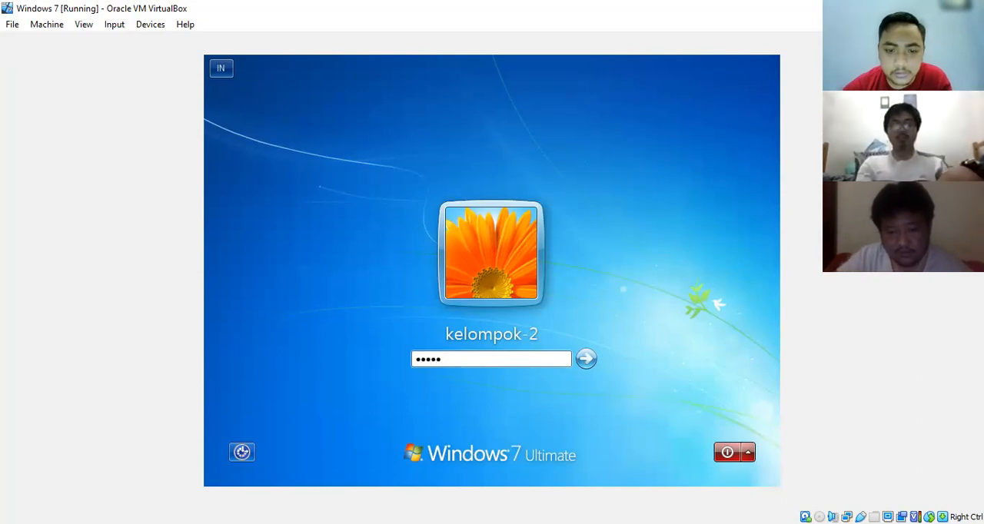
key("Return")
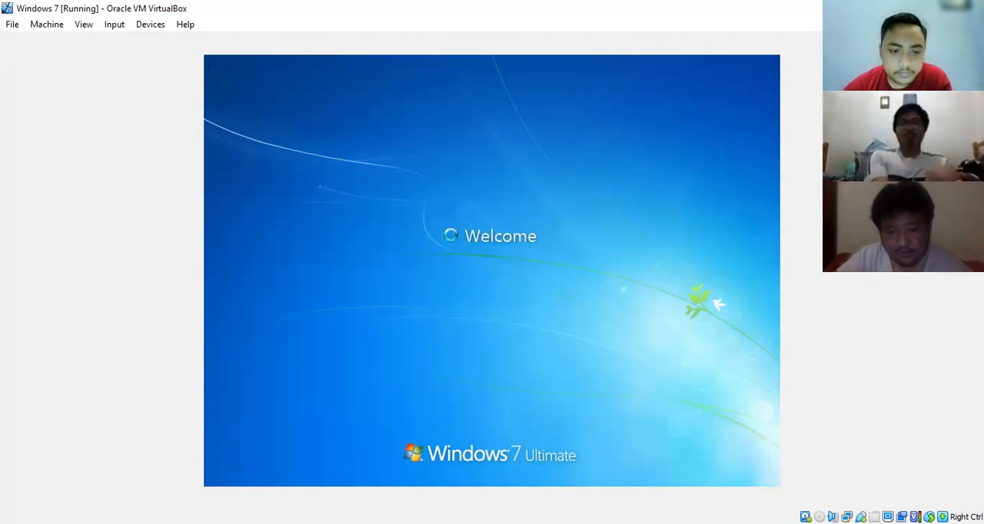